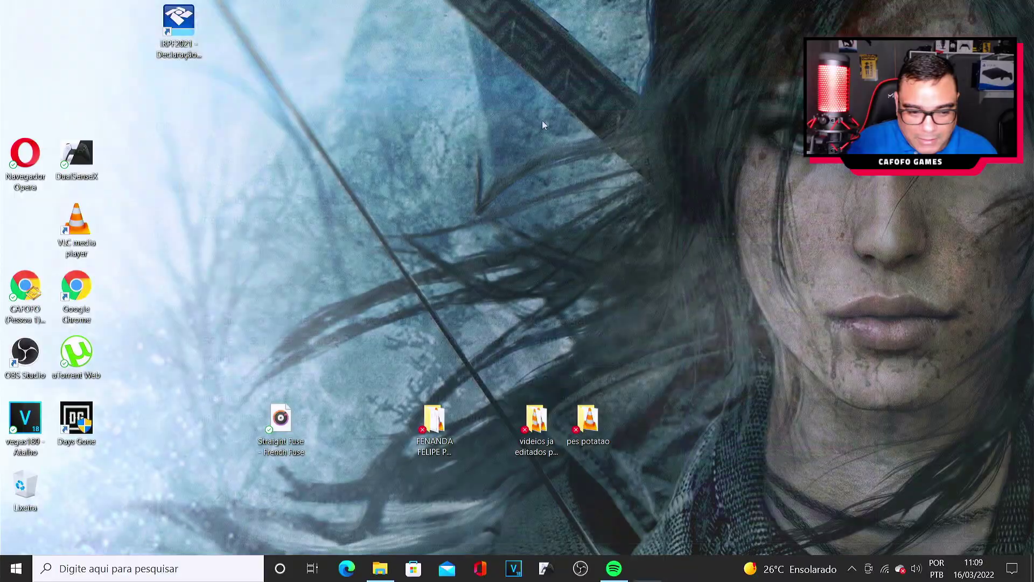
Run the IRPF2022Win32v1.1 installer from the downloaded files, allow it to change the device and agree to continue the installation
{"action": "left_click", "coordinate": [380, 568]}
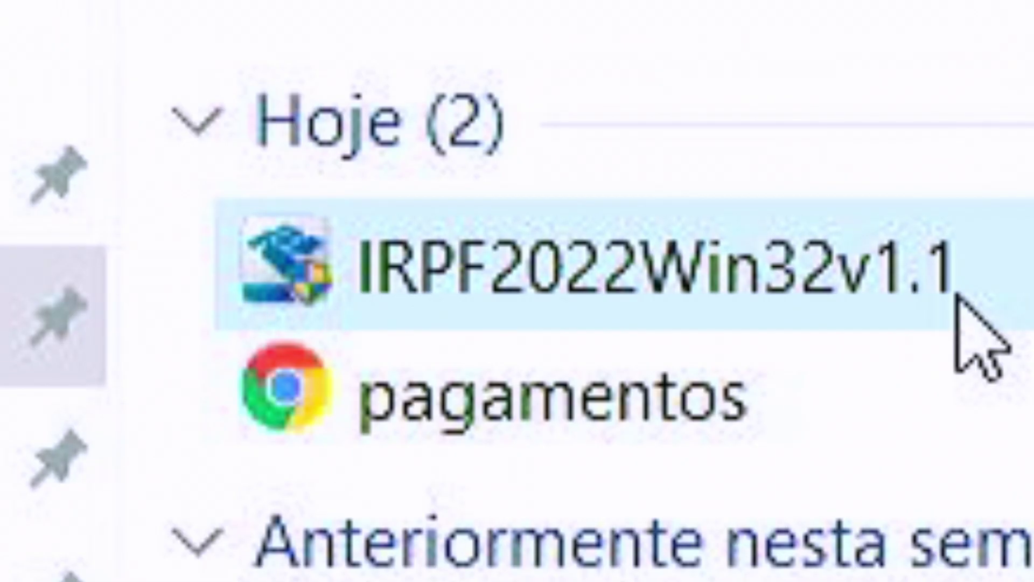
{"action": "double_click", "coordinate": [958, 295]}
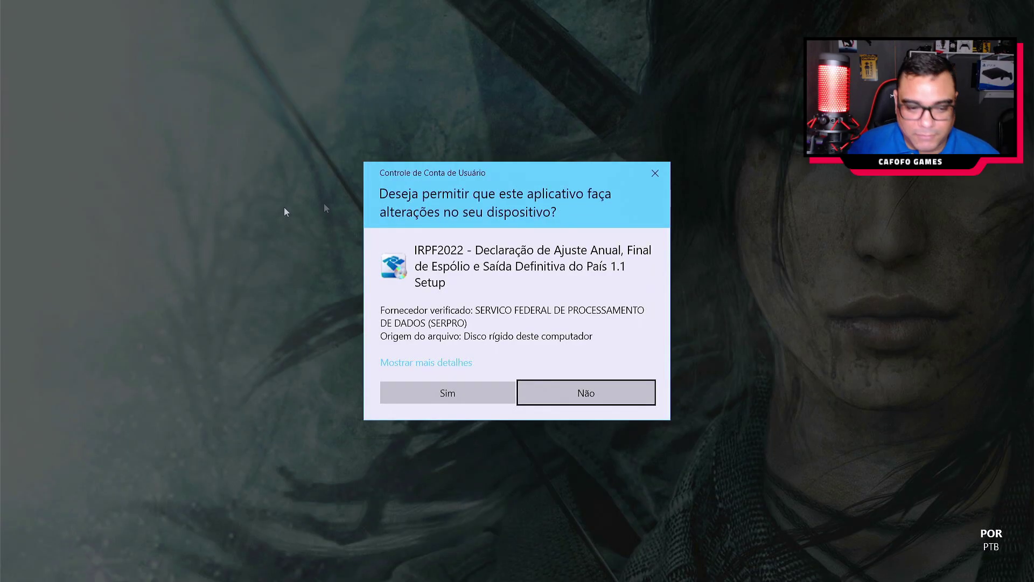
{"action": "left_click", "coordinate": [454, 384]}
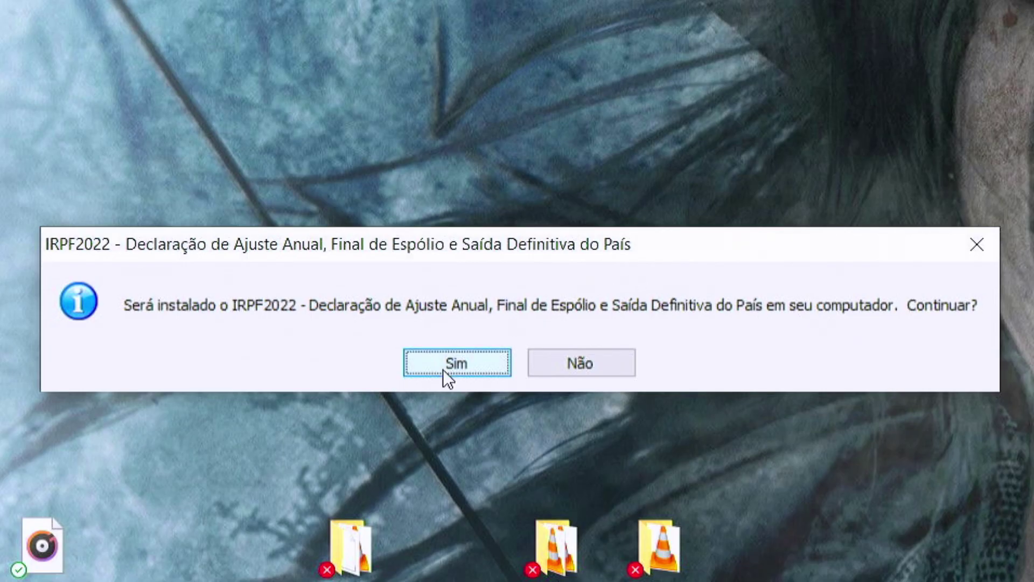
{"action": "left_click", "coordinate": [426, 353]}
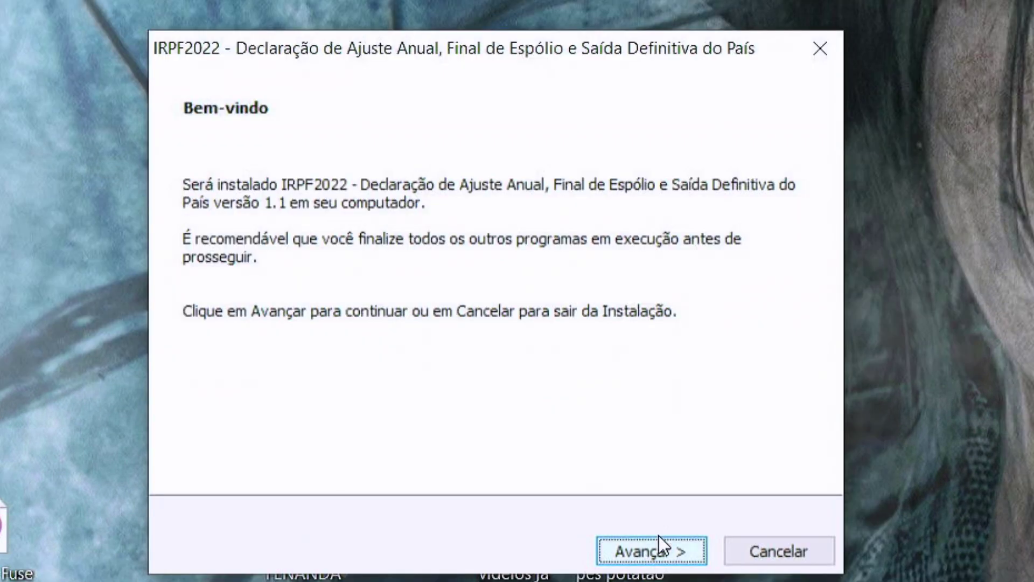
Install IRPF2022 in the default destination folder and finish with a desktop shortcut
{"action": "left_click", "coordinate": [680, 559]}
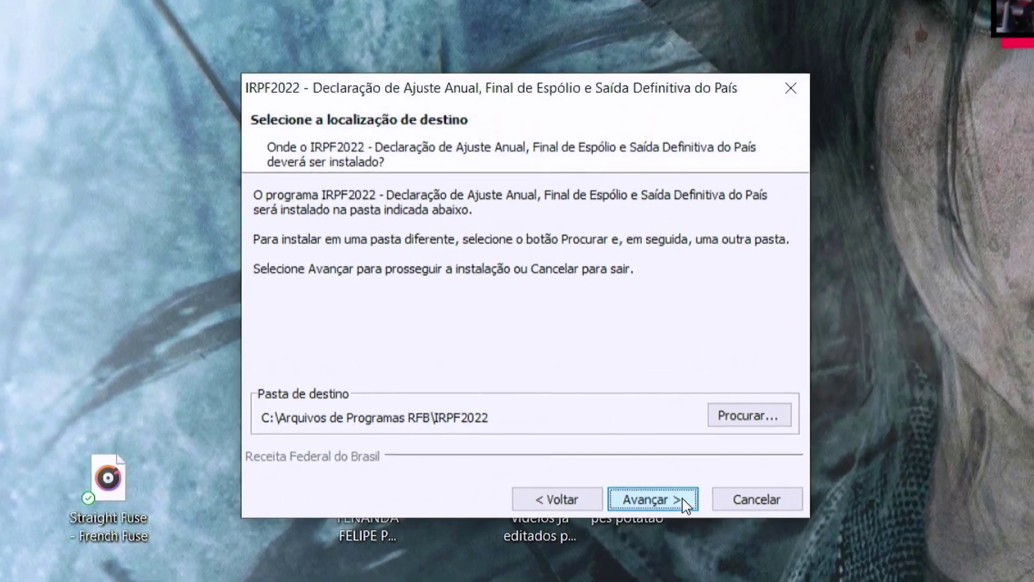
{"action": "left_click", "coordinate": [665, 479]}
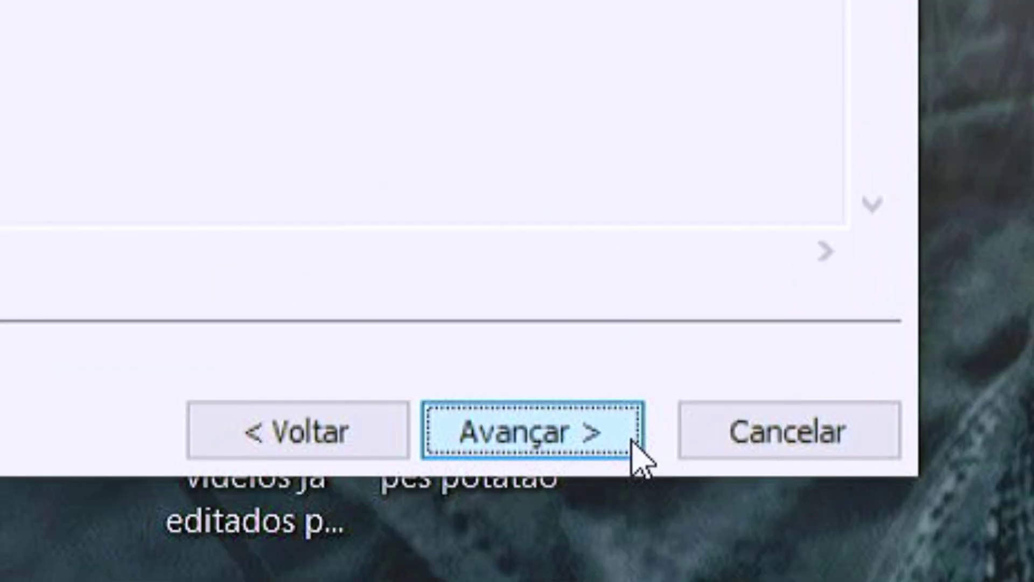
{"action": "left_click", "coordinate": [635, 454]}
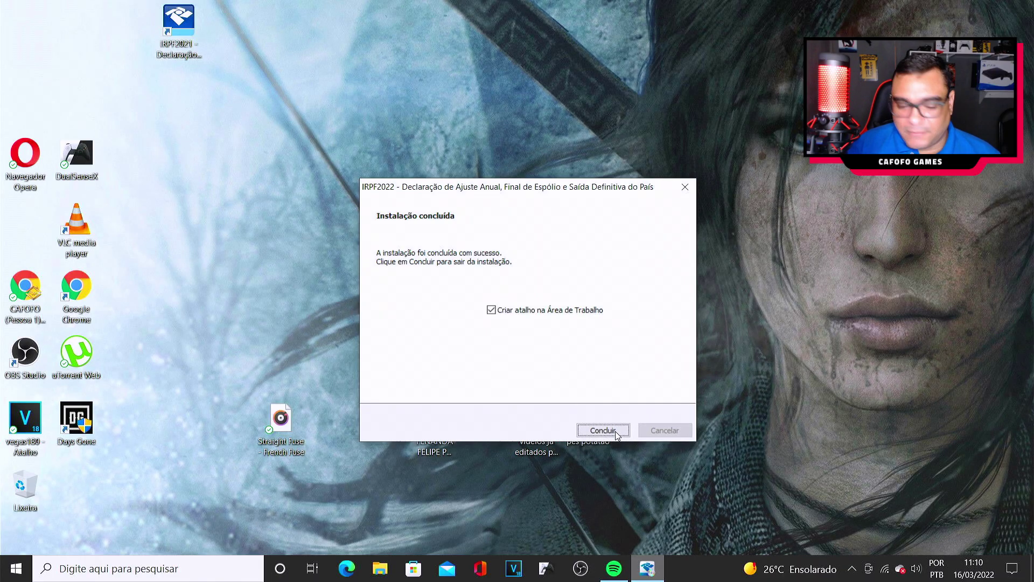
{"action": "left_click", "coordinate": [616, 432]}
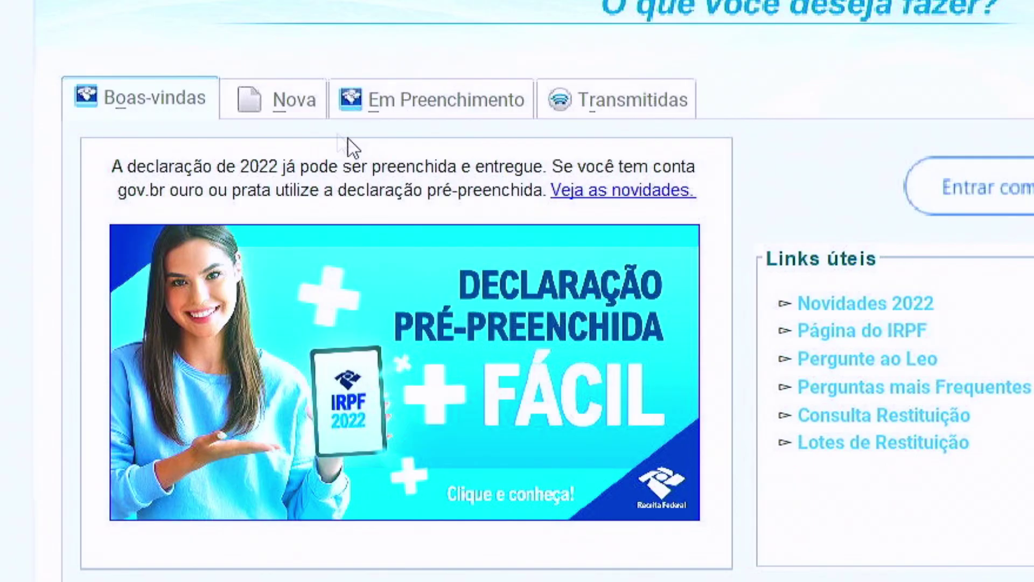
Create a new blank Declaração de Ajuste Anual using the taxpayer's CPF and full name
{"action": "left_click", "coordinate": [305, 112]}
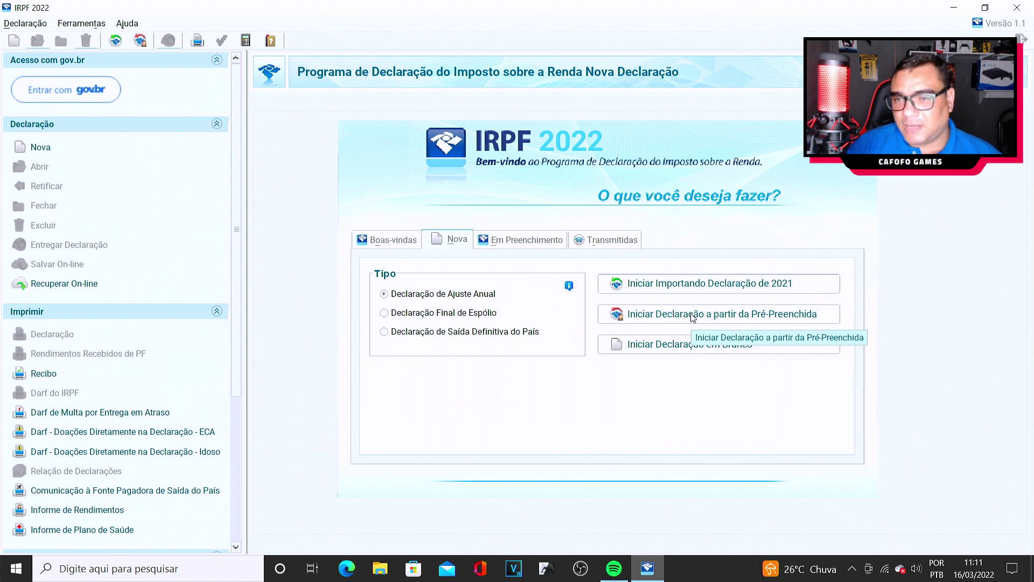
{"action": "left_click", "coordinate": [656, 349]}
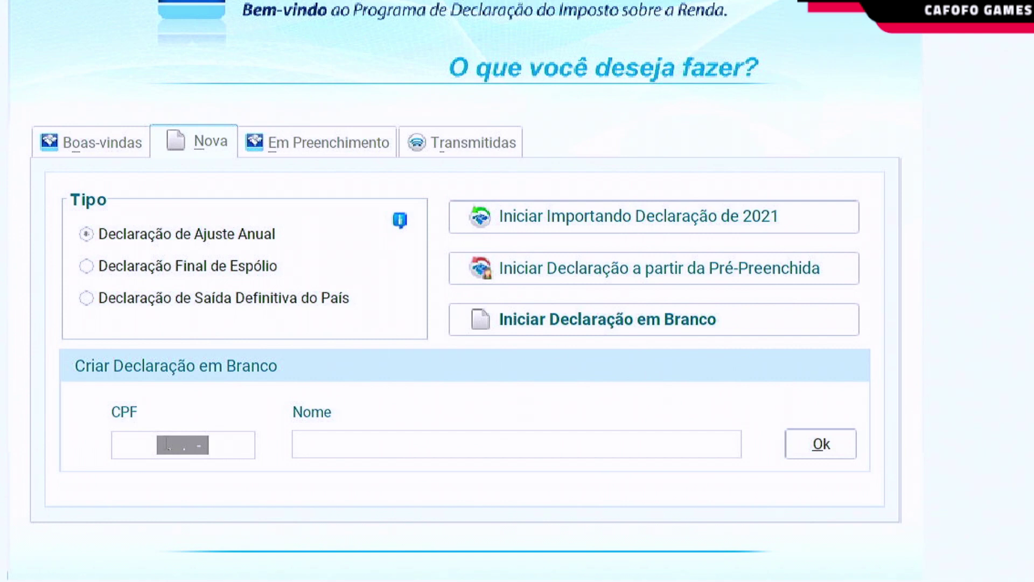
{"action": "left_click", "coordinate": [167, 443]}
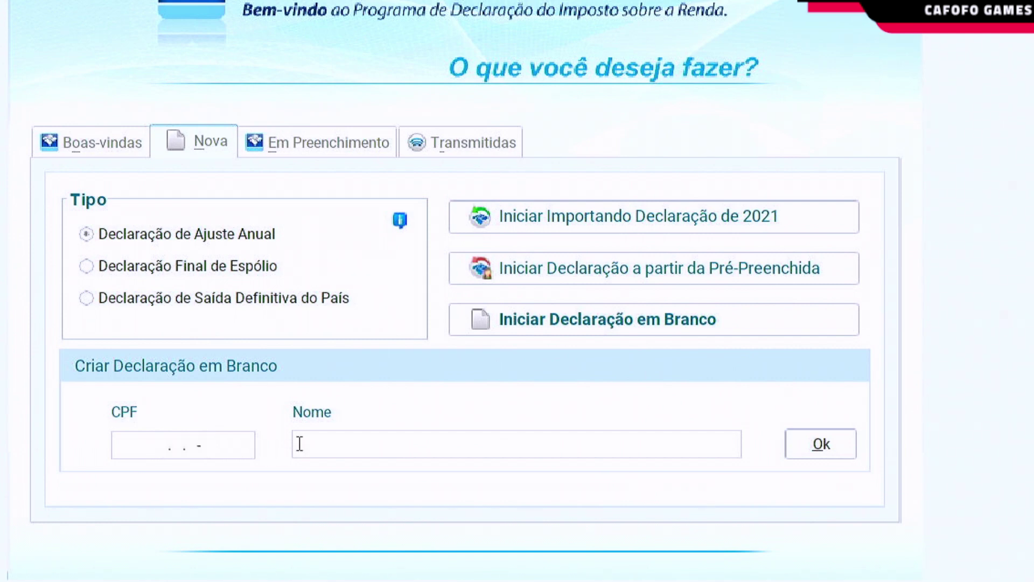
{"action": "left_click", "coordinate": [325, 451]}
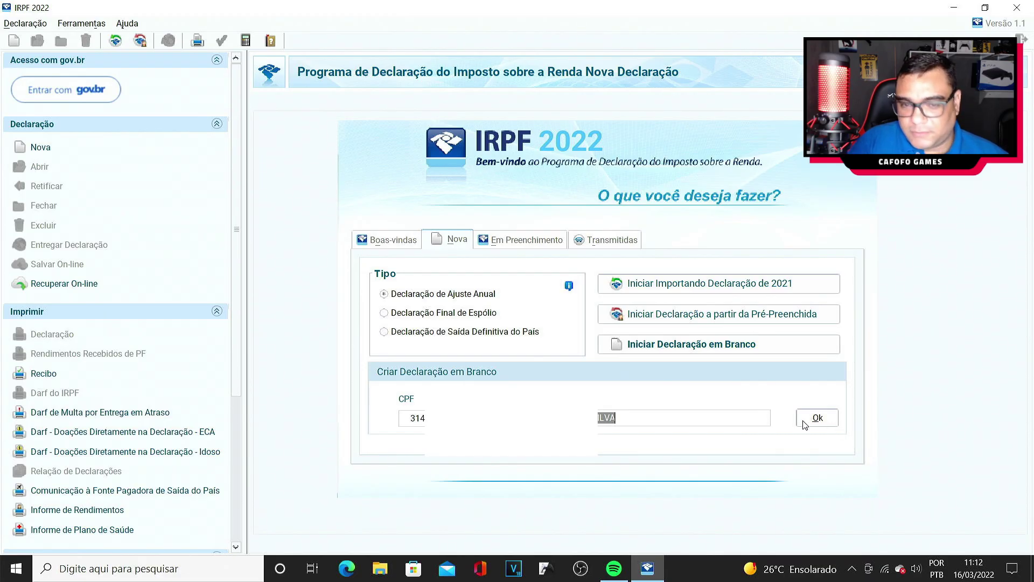
{"action": "left_click", "coordinate": [803, 424]}
{"action": "left_click", "coordinate": [501, 353]}
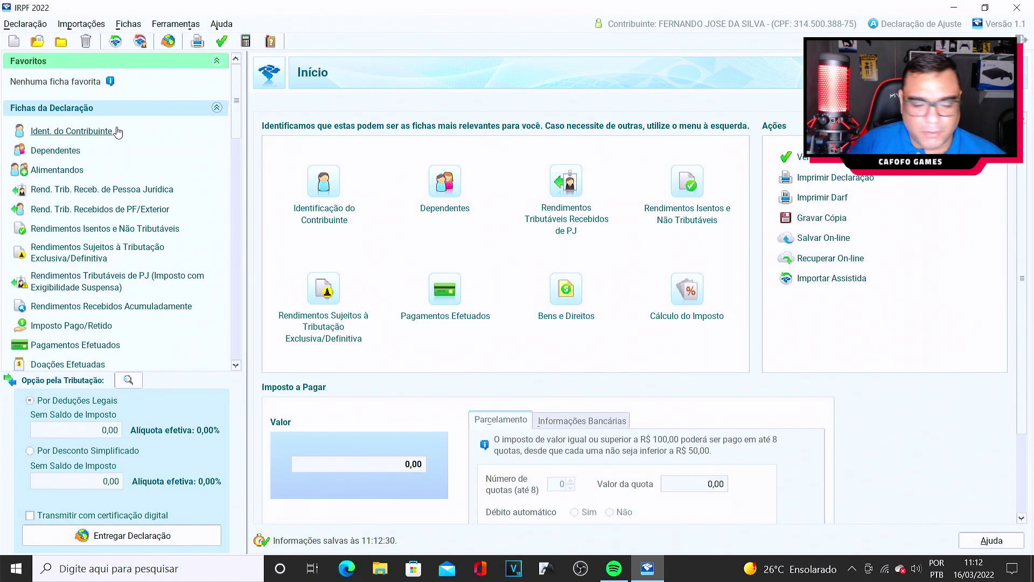
Open the taxpayer identification form and choose Declaração de Ajuste Anual Original
{"action": "left_click", "coordinate": [323, 185]}
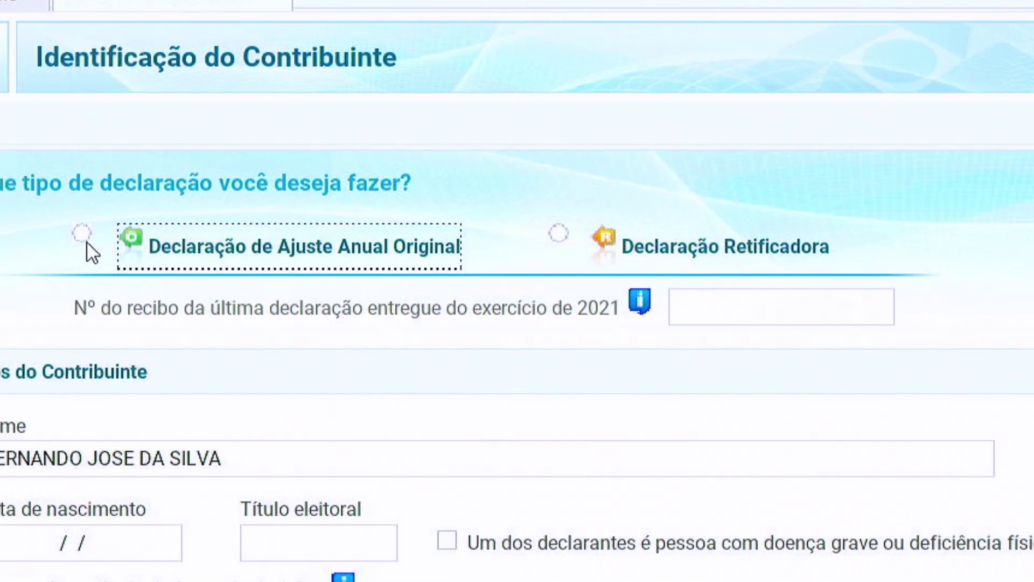
{"action": "left_click", "coordinate": [320, 178]}
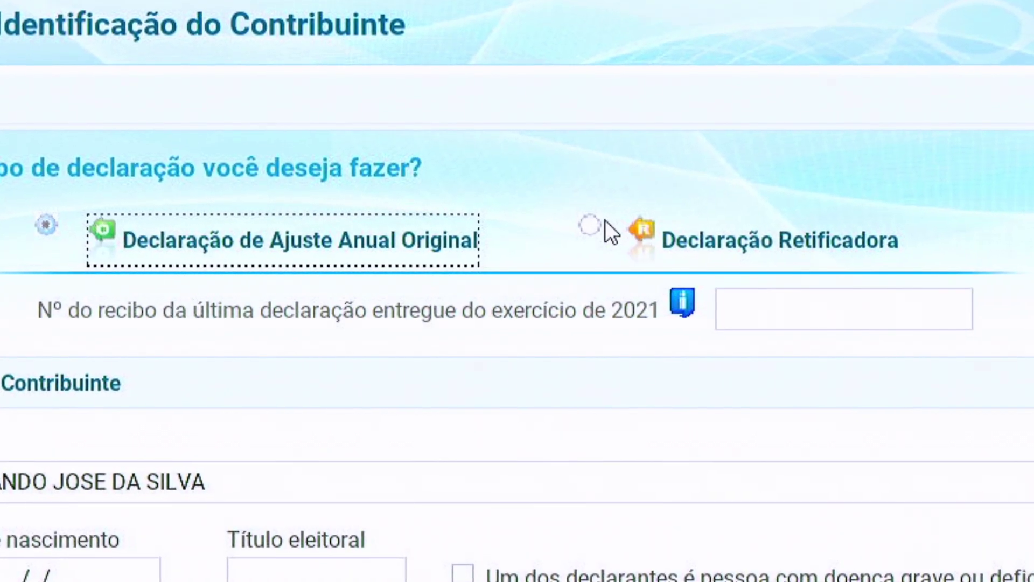
Try switching the declaration type to Declaração Retificadora and dismiss the notice
{"action": "left_click", "coordinate": [589, 225]}
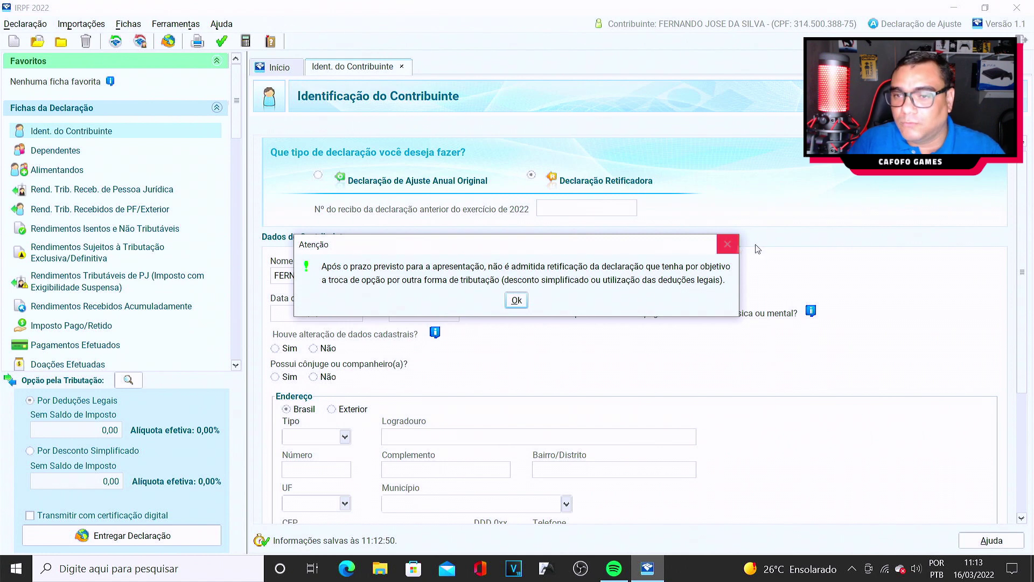
{"action": "key", "text": "Return"}
Set the type back to Declaração de Ajuste Anual Original and answer Não to changes in registration data
{"action": "left_click", "coordinate": [325, 179]}
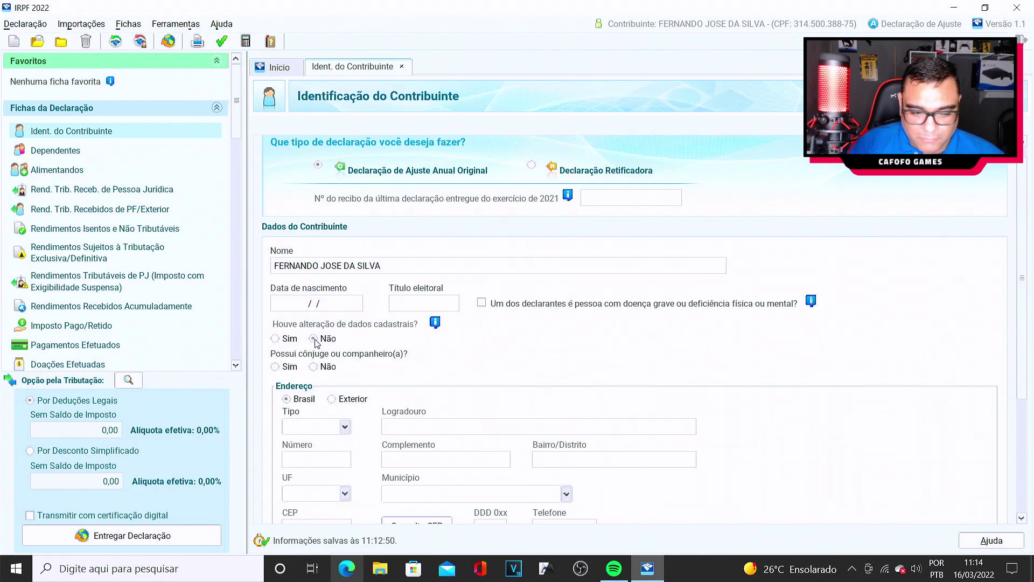
{"action": "left_click", "coordinate": [153, 188]}
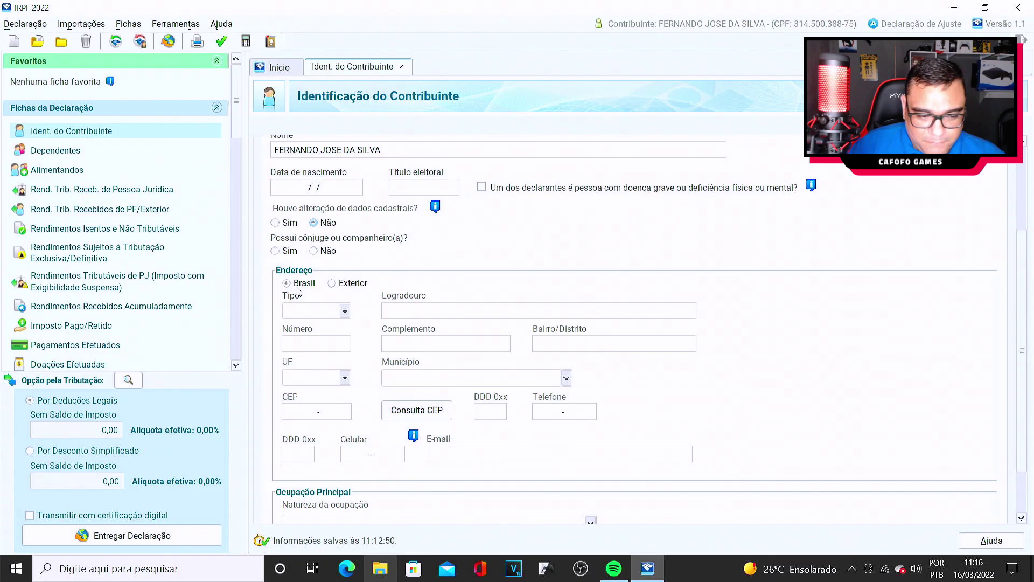
Try setting the taxpayer's address location to Exterior and close the notice
{"action": "left_click", "coordinate": [332, 284]}
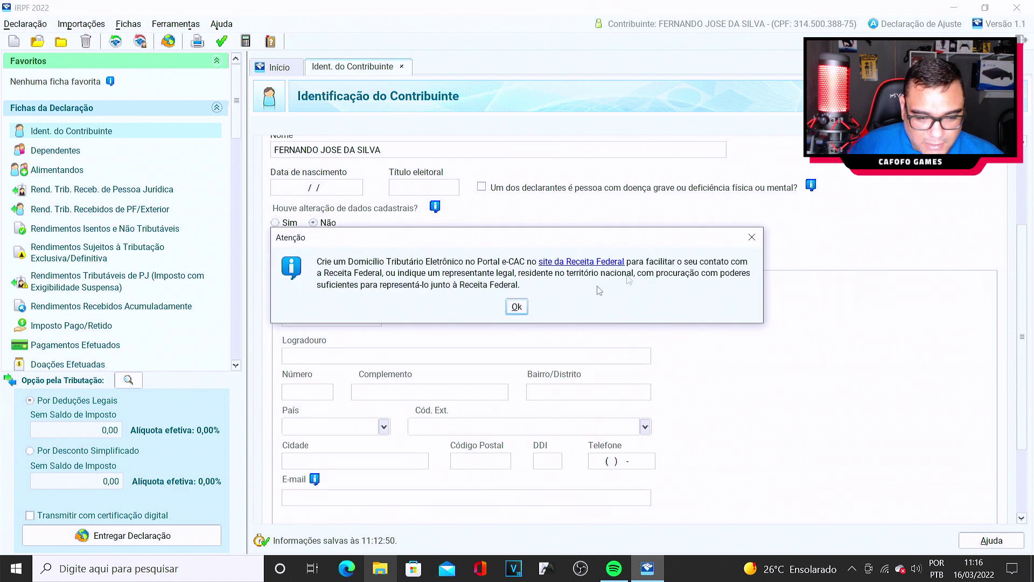
{"action": "left_click", "coordinate": [752, 237]}
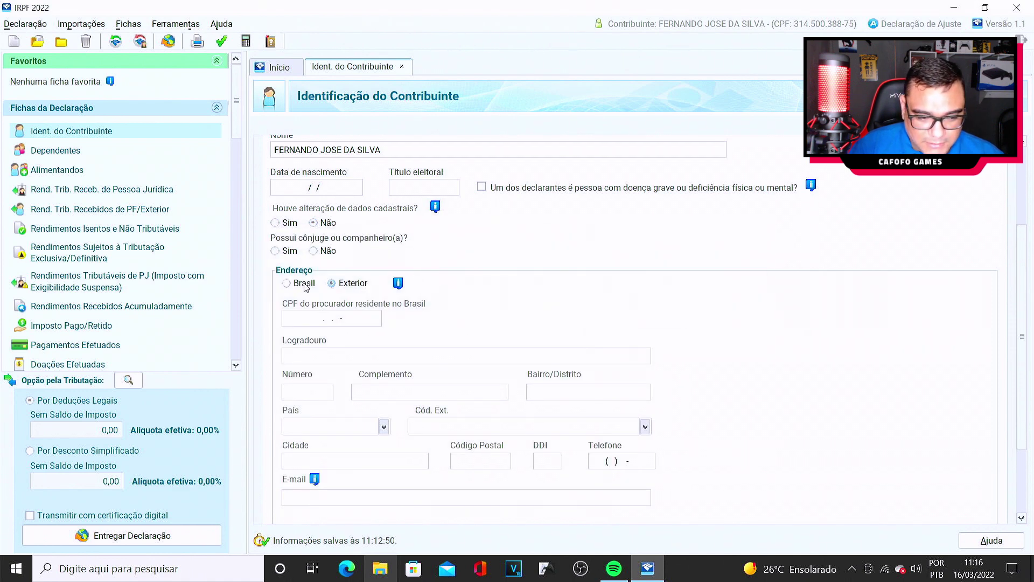
Set the taxpayer's address location to Brasil and the street type to Rua
{"action": "left_click", "coordinate": [304, 284]}
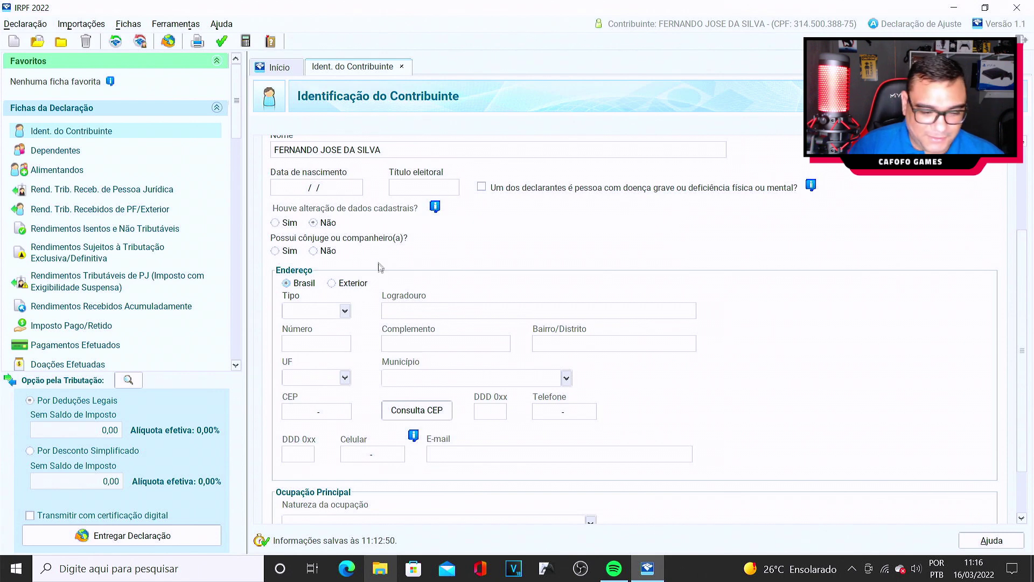
{"action": "scroll", "coordinate": [313, 366], "scroll_direction": "down", "scroll_amount": 5}
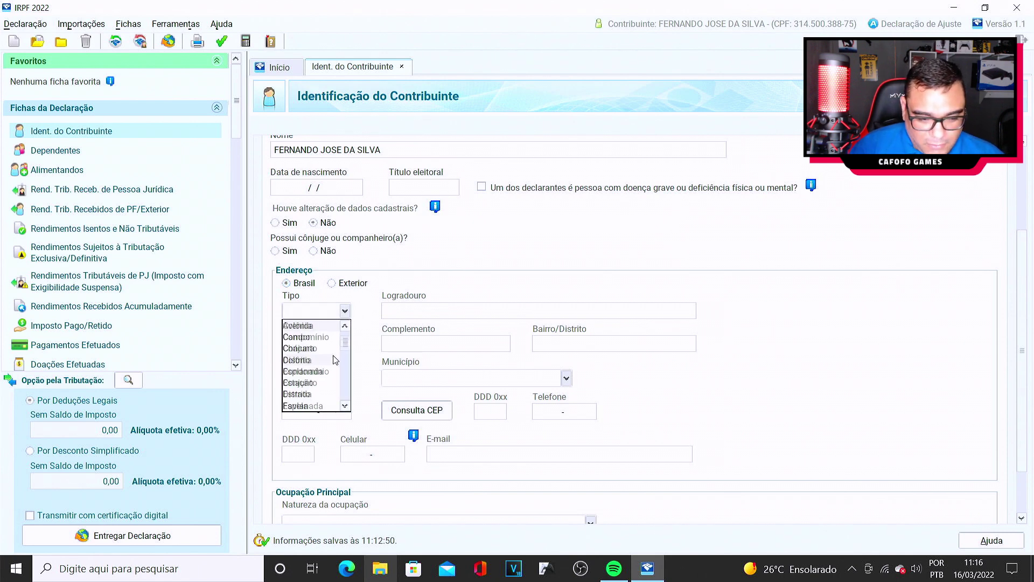
{"action": "left_click", "coordinate": [307, 377]}
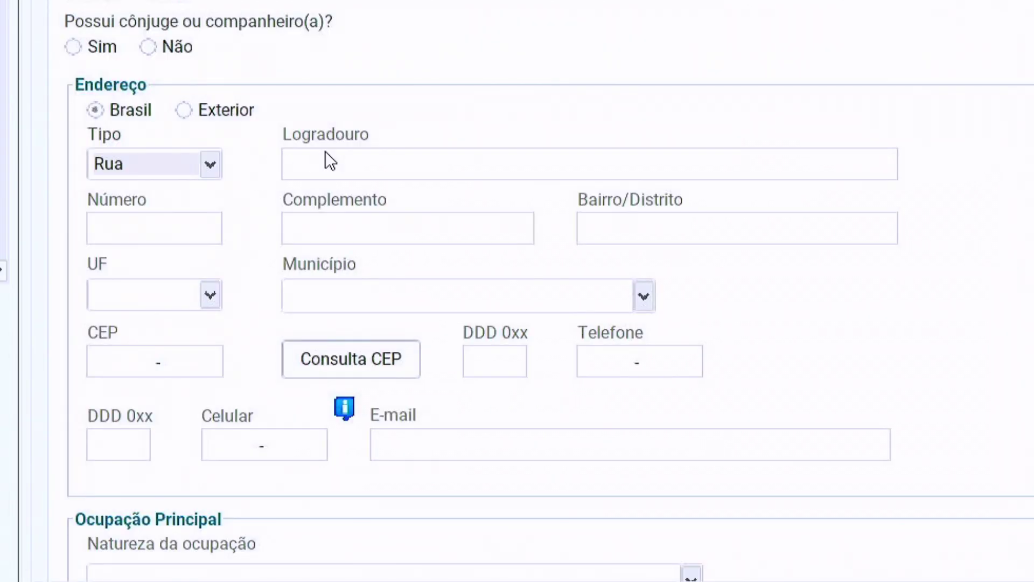
Go through the remaining address and contact fields, including Logradouro, Número, UF, Município, DDD and Celular, without filling them in
{"action": "left_click", "coordinate": [322, 166]}
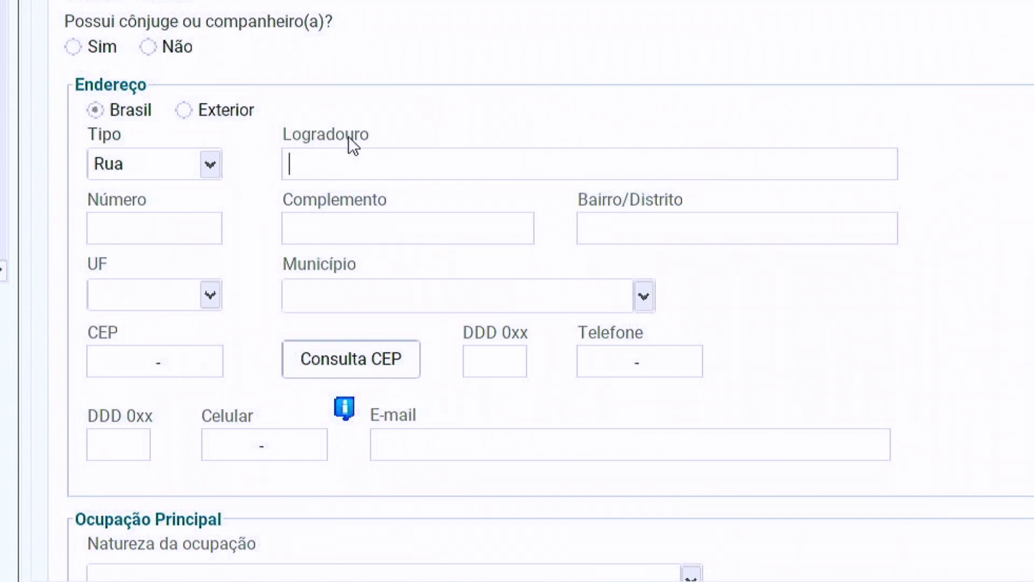
{"action": "left_click", "coordinate": [189, 235]}
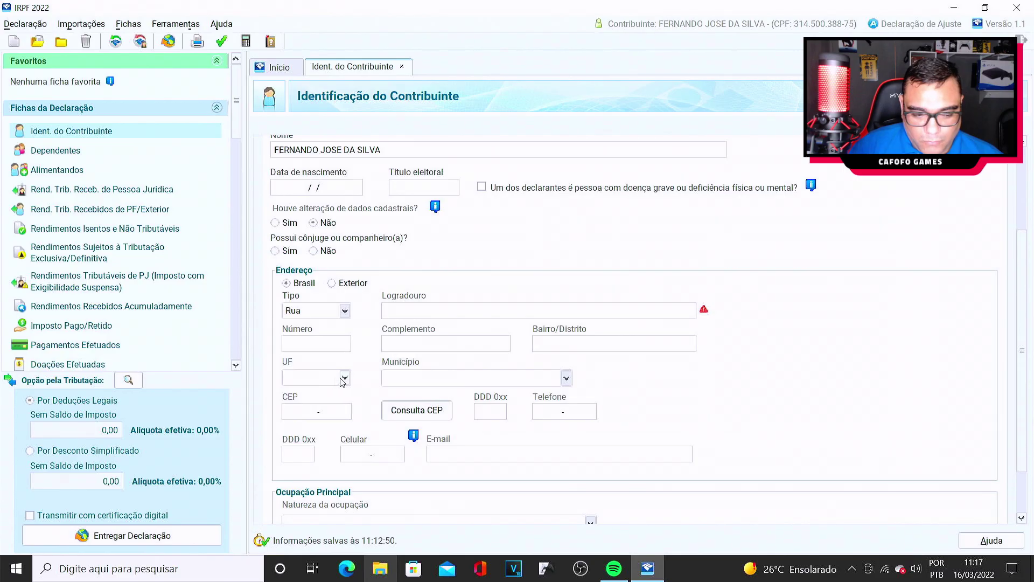
{"action": "left_click", "coordinate": [210, 299]}
{"action": "mouse_move", "coordinate": [349, 405]}
{"action": "left_mouse_down"}
{"action": "mouse_move", "coordinate": [347, 458]}
{"action": "mouse_move", "coordinate": [347, 406]}
{"action": "left_mouse_up"}
{"action": "left_click", "coordinate": [395, 383]}
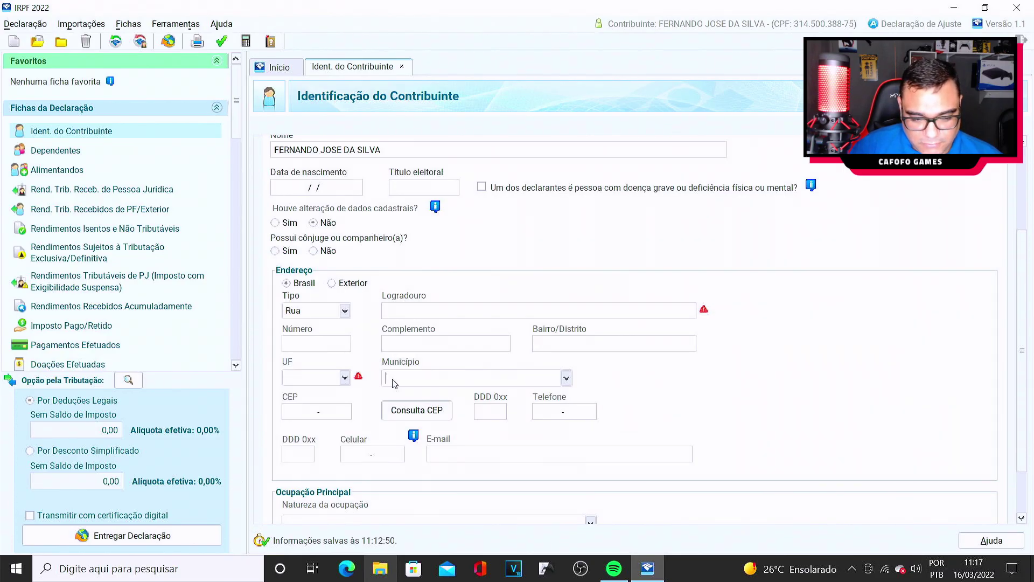
{"action": "left_click", "coordinate": [566, 379]}
{"action": "left_click", "coordinate": [566, 379]}
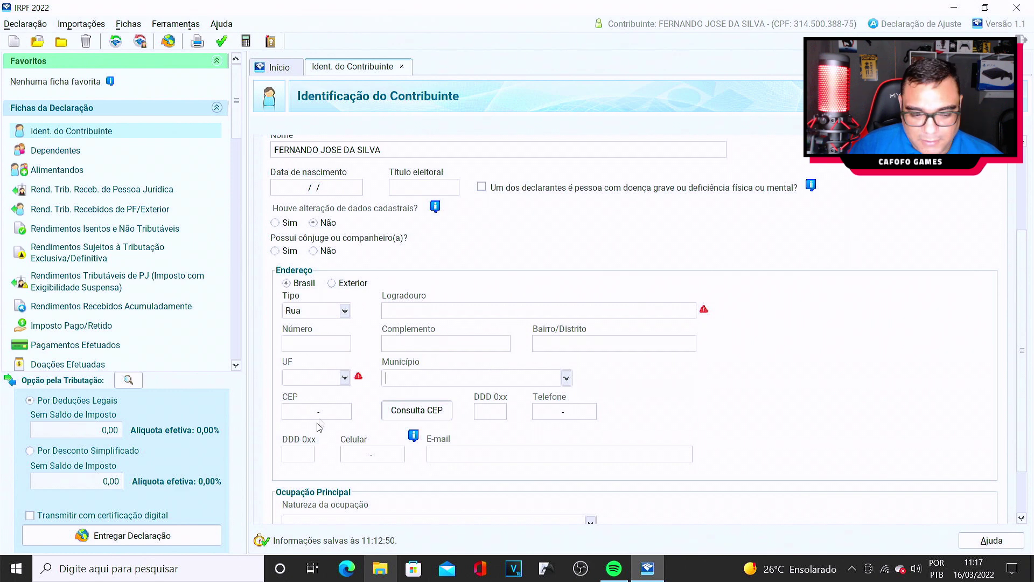
{"action": "scroll", "coordinate": [380, 411], "scroll_direction": "down", "scroll_amount": 1}
{"action": "left_click", "coordinate": [301, 455]}
{"action": "left_click", "coordinate": [369, 454]}
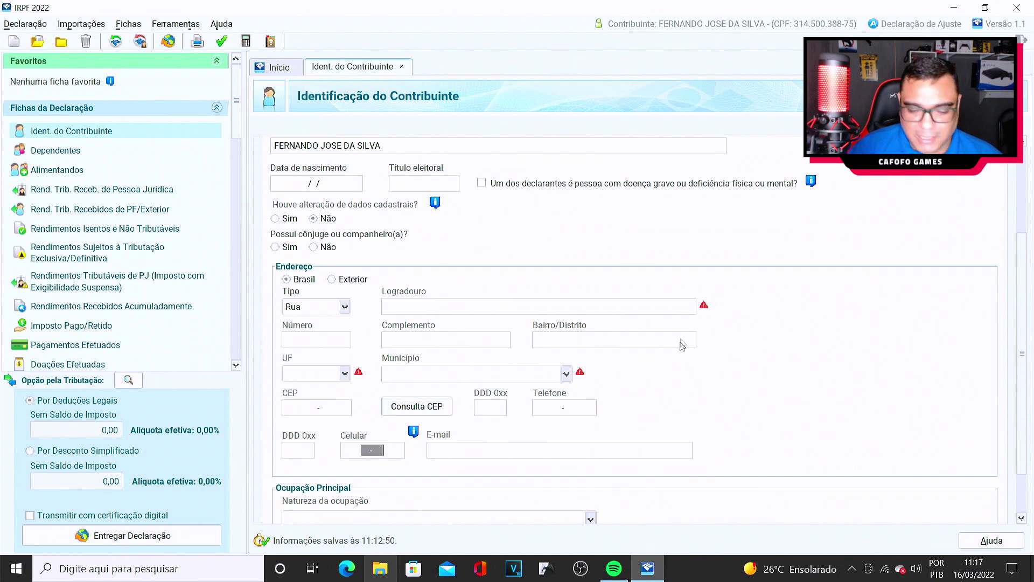
Browse the nature of occupation options and choose 01 - Empregado de empresa do setor privado, exceto de instituições financeiras
{"action": "scroll", "coordinate": [1023, 269], "scroll_direction": "down", "scroll_amount": 2}
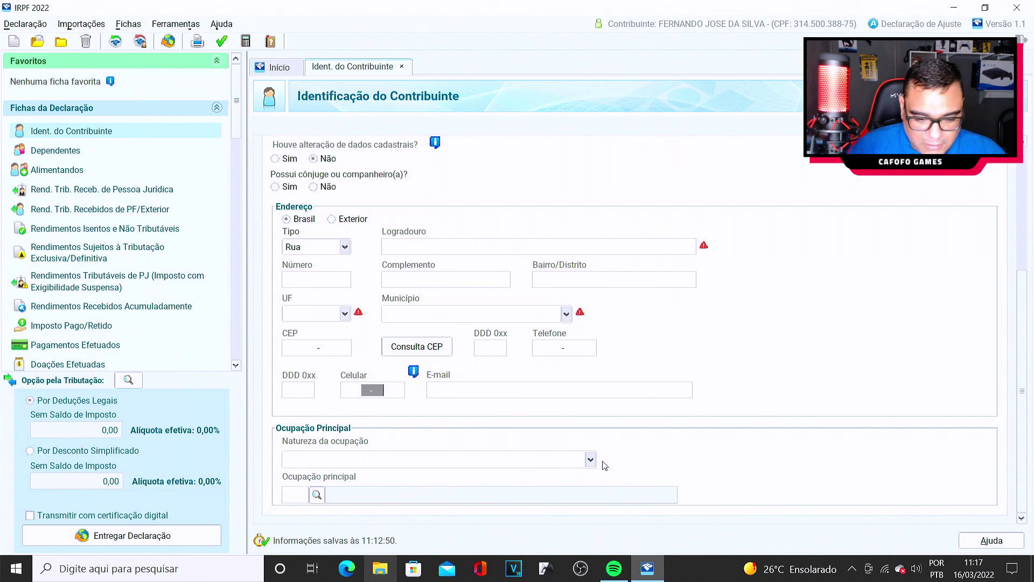
{"action": "left_click", "coordinate": [590, 460]}
{"action": "scroll", "coordinate": [551, 394], "scroll_direction": "down", "scroll_amount": 4}
{"action": "scroll", "coordinate": [552, 389], "scroll_direction": "up", "scroll_amount": 4}
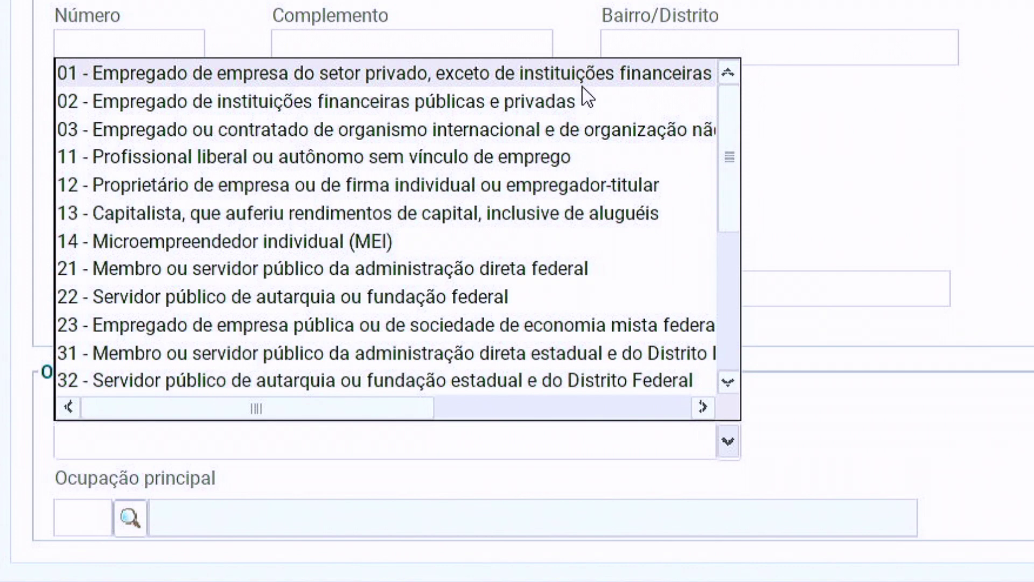
{"action": "left_click", "coordinate": [559, 468]}
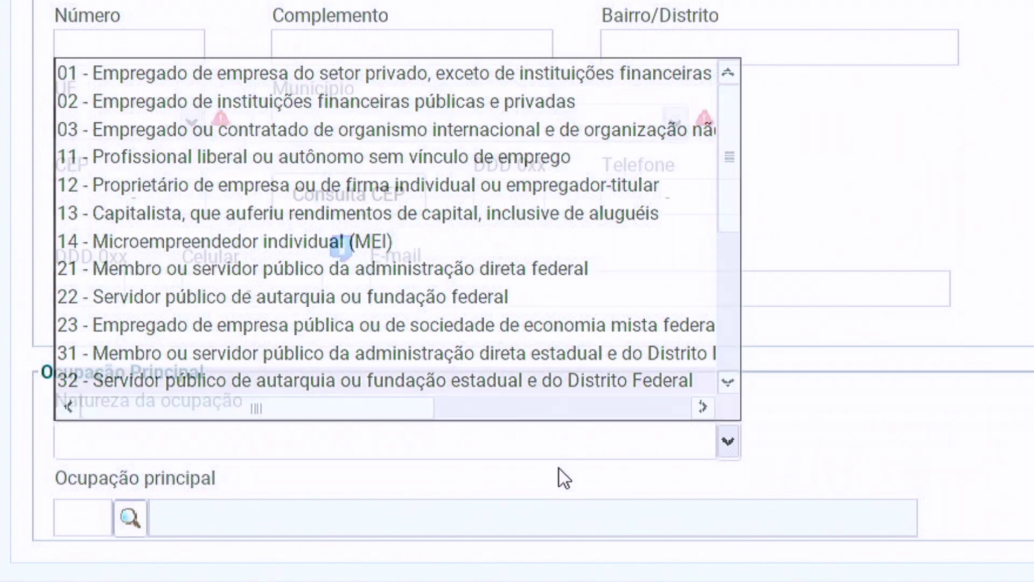
{"action": "left_click", "coordinate": [724, 441]}
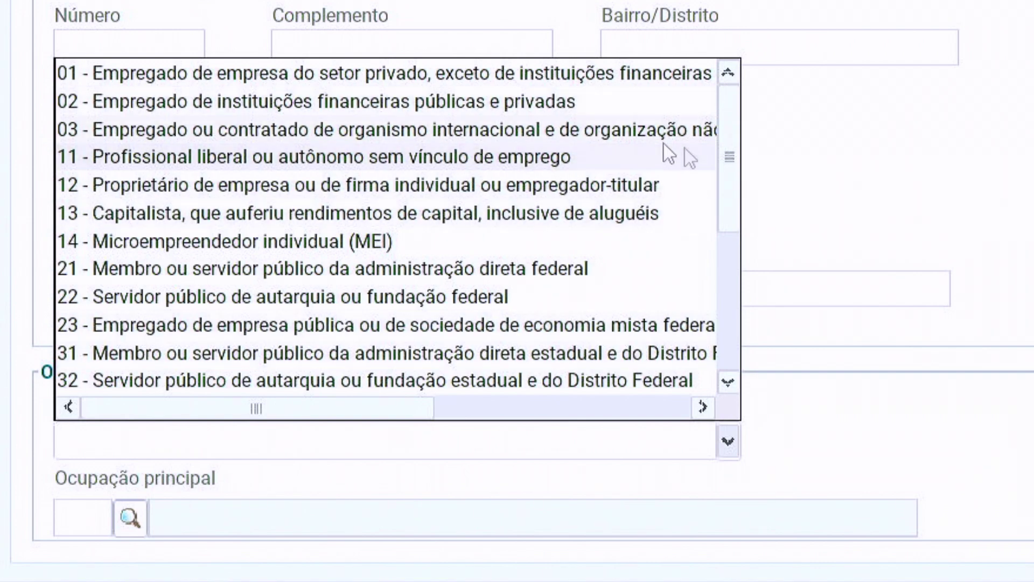
{"action": "left_click_drag", "start_coordinate": [380, 410], "coordinate": [143, 393]}
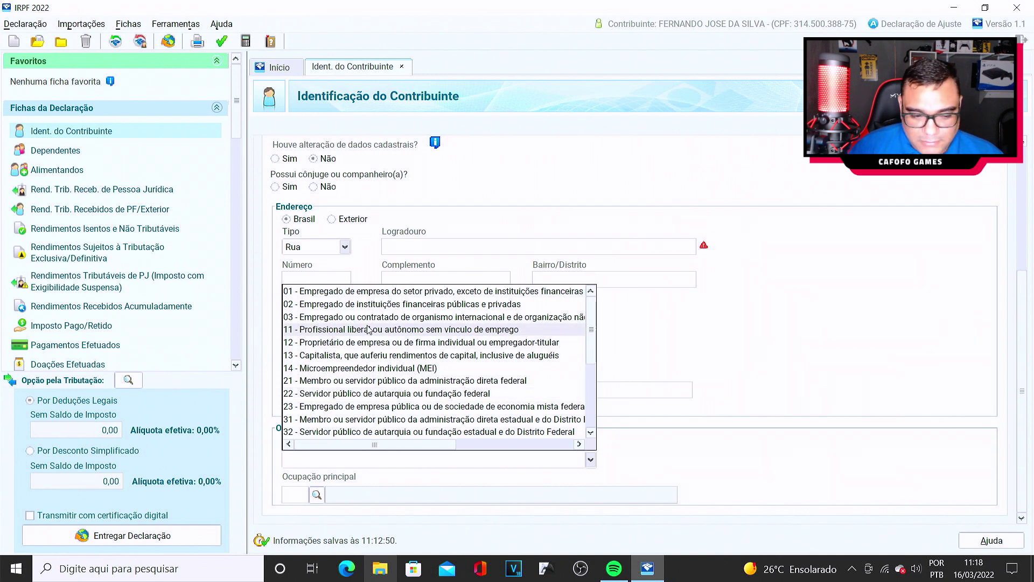
{"action": "type", "text": "03"}
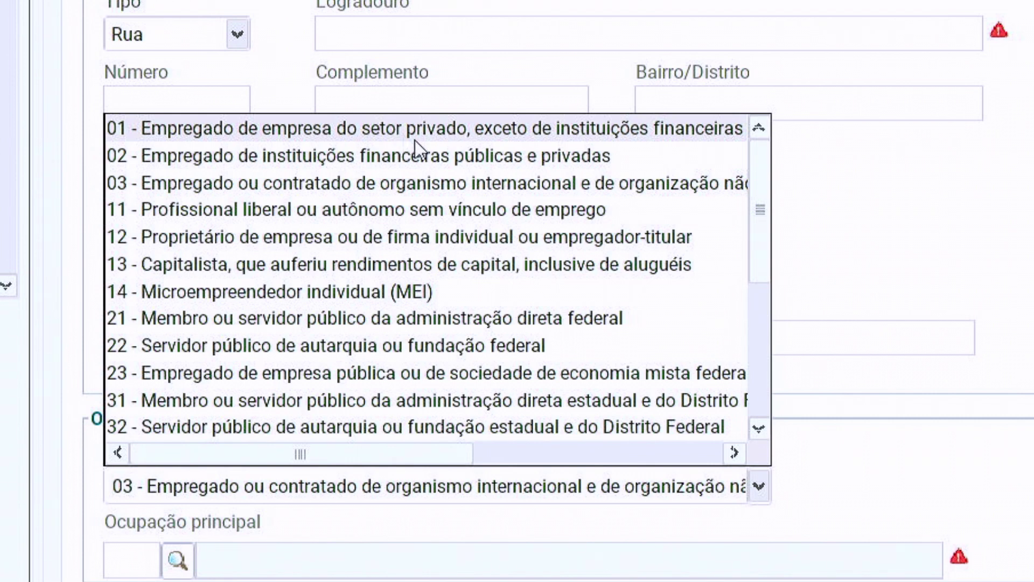
{"action": "left_click", "coordinate": [609, 139]}
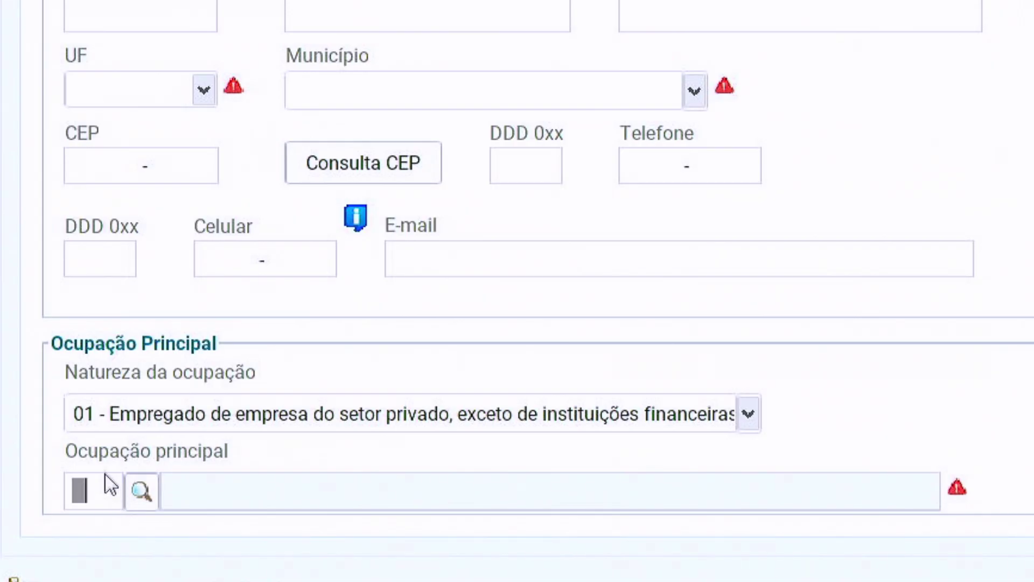
Browse the main occupation codes under 15-Trabalhadores de Serviços Diversos and close the list without choosing one
{"action": "left_click", "coordinate": [151, 504]}
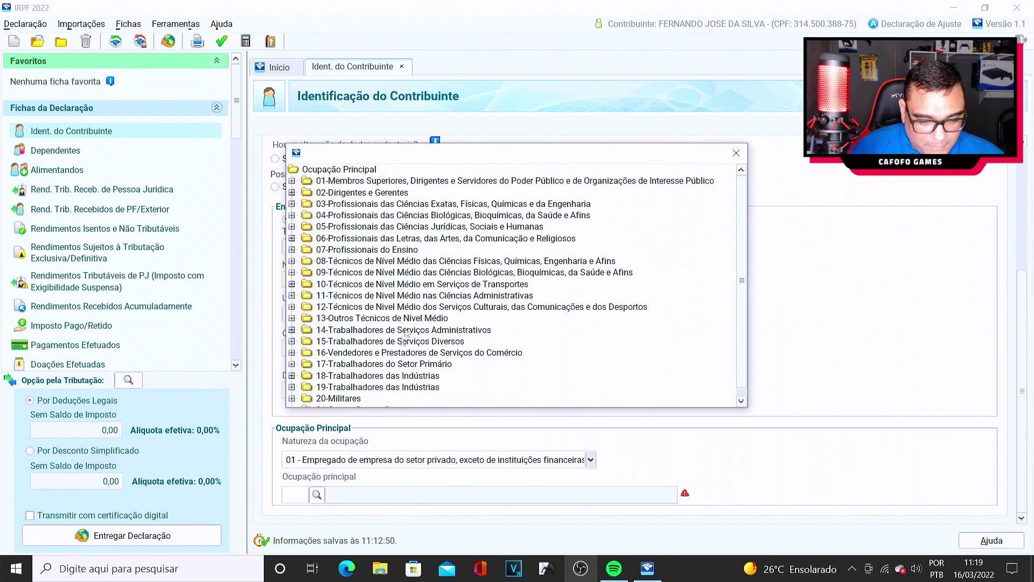
{"action": "left_click", "coordinate": [161, 386]}
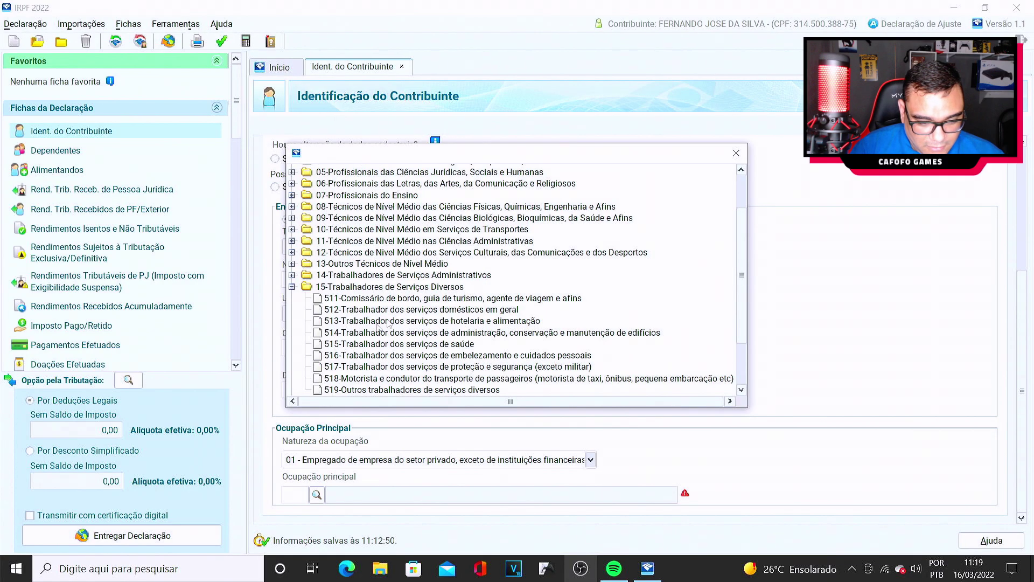
{"action": "scroll", "coordinate": [356, 306], "scroll_direction": "down", "scroll_amount": 2}
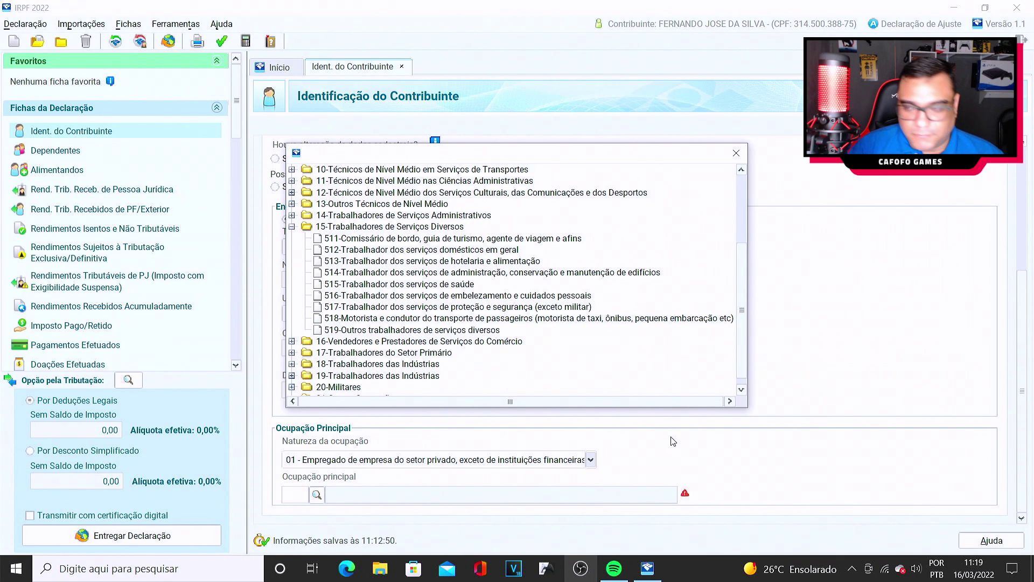
{"action": "key", "text": "Escape"}
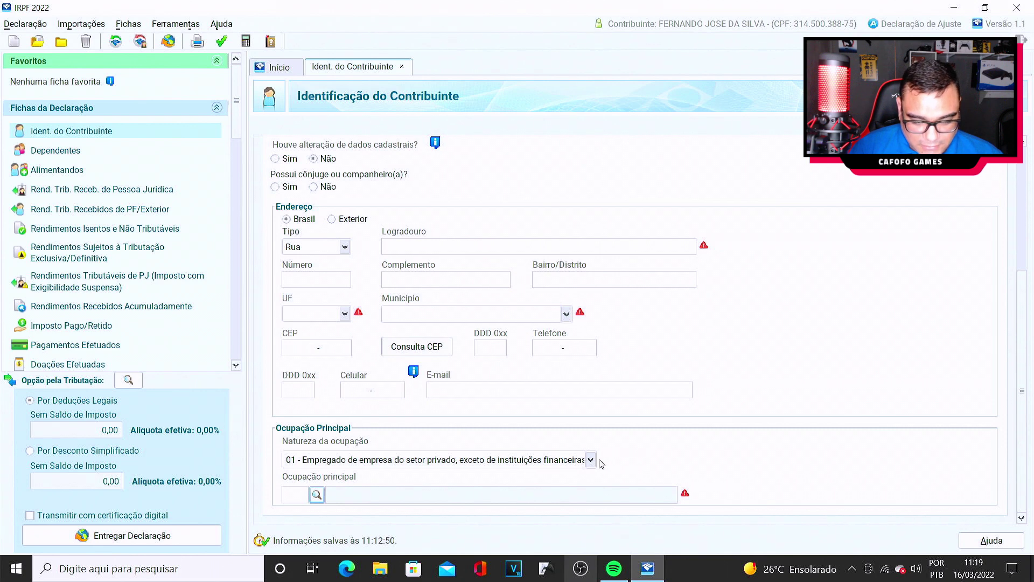
Change the nature of occupation to 61 - Aposentado, militar da reserva ou reformado e pensionista de previdência
{"action": "left_click", "coordinate": [591, 461]}
{"action": "key", "text": "6"}
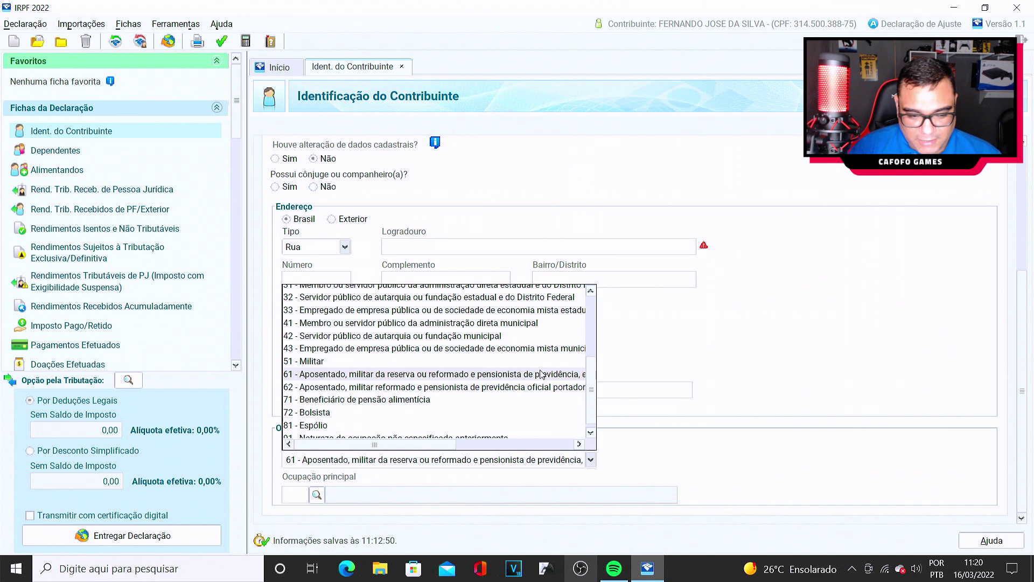
{"action": "scroll", "coordinate": [479, 424], "scroll_direction": "right", "scroll_amount": 3}
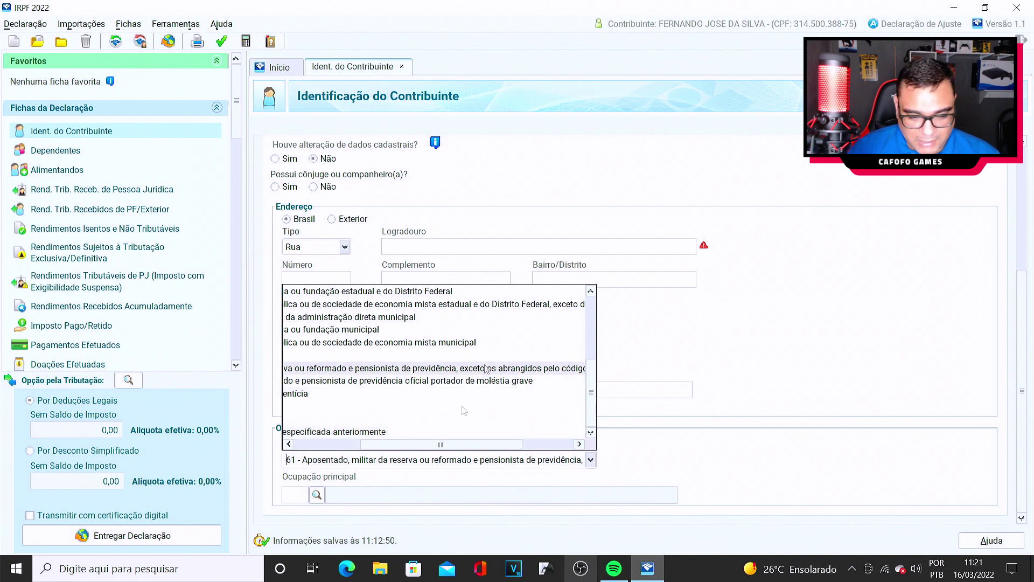
{"action": "left_click", "coordinate": [718, 305]}
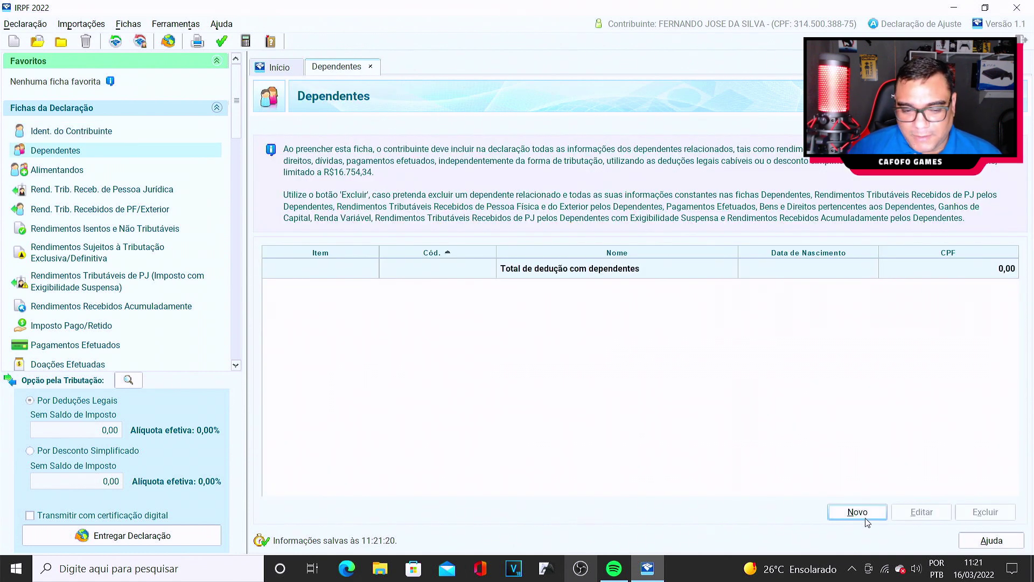
Start a new dependent and choose the dependent type 21 - Filho(a) ou enteado(a) até 21 (vinte e um) anos
{"action": "left_click", "coordinate": [866, 516]}
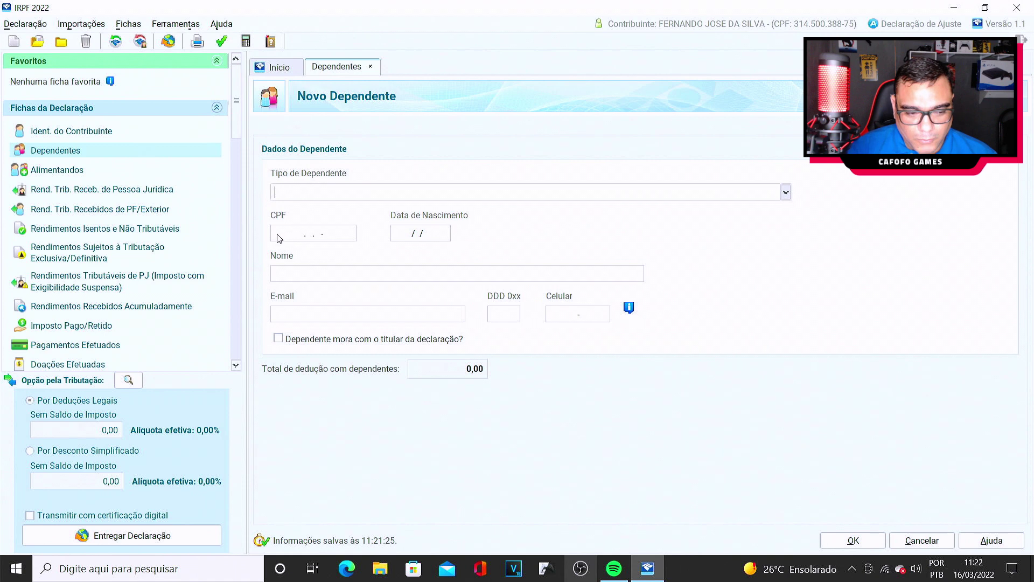
{"action": "left_click", "coordinate": [784, 194]}
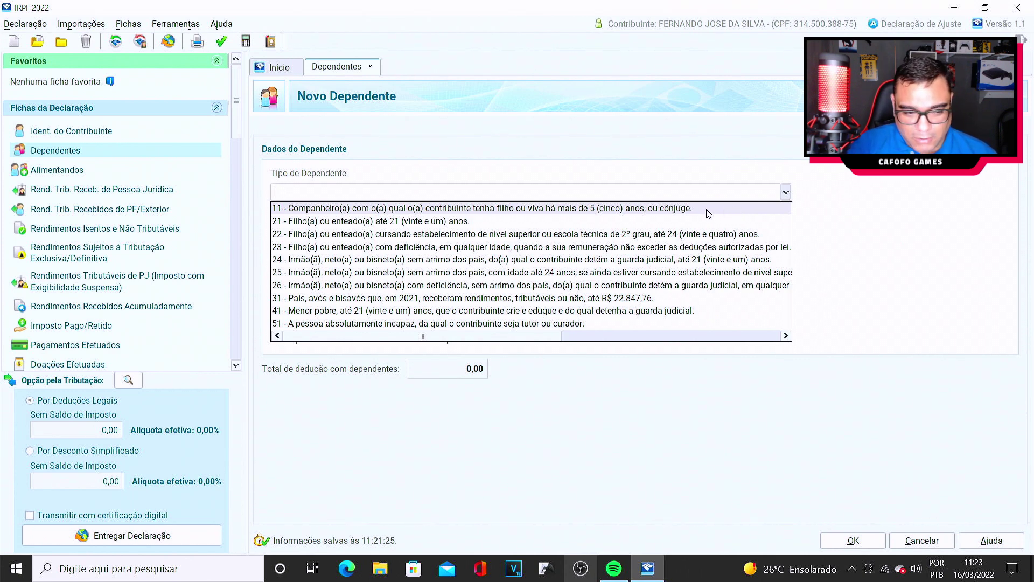
{"action": "left_click", "coordinate": [682, 222]}
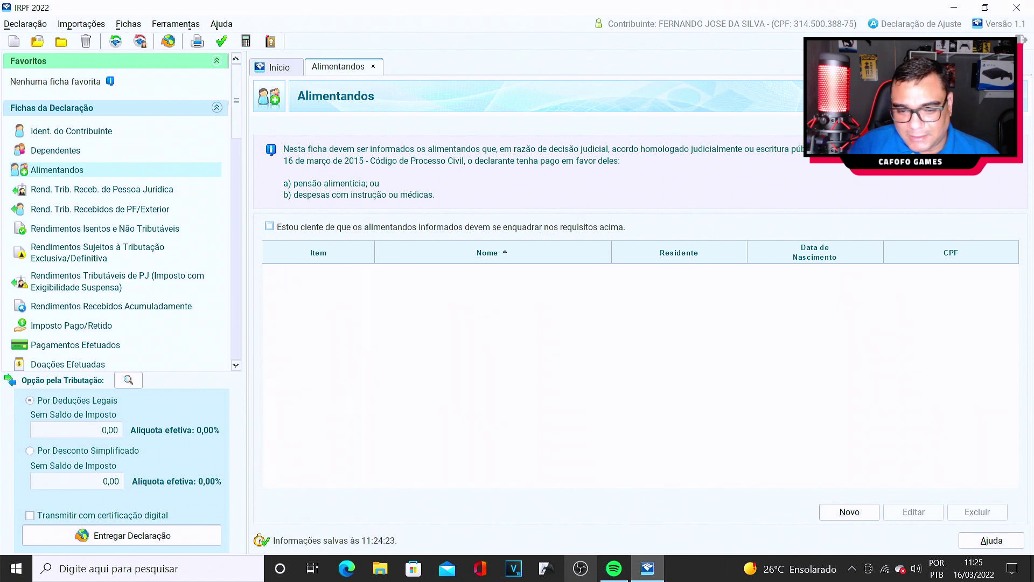
Start a new taxable income entry from Pessoa Jurídica and go through its paying source, income, contribution and withheld tax fields without filling them in
{"action": "key", "text": "Down"}
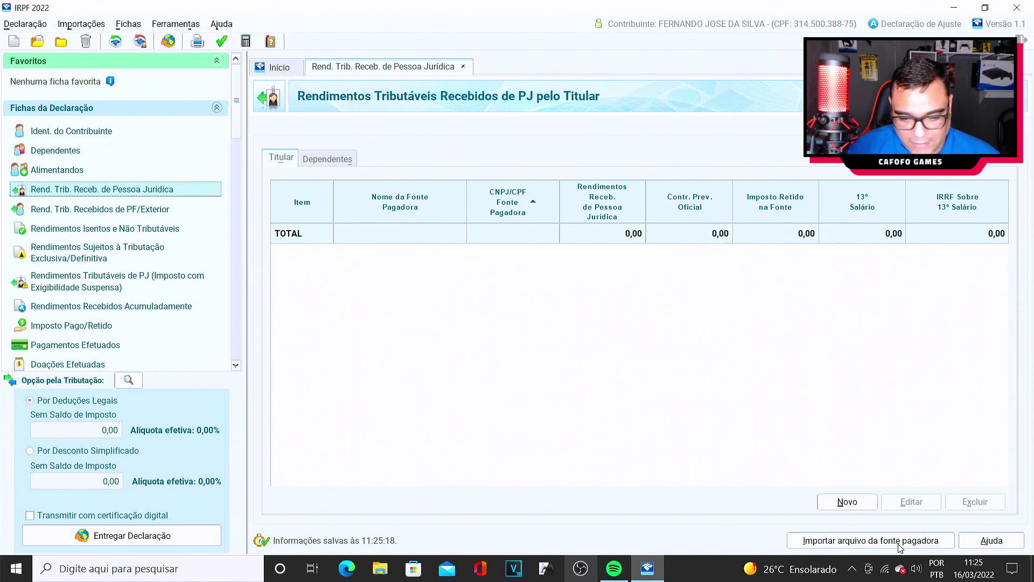
{"action": "left_click", "coordinate": [864, 506]}
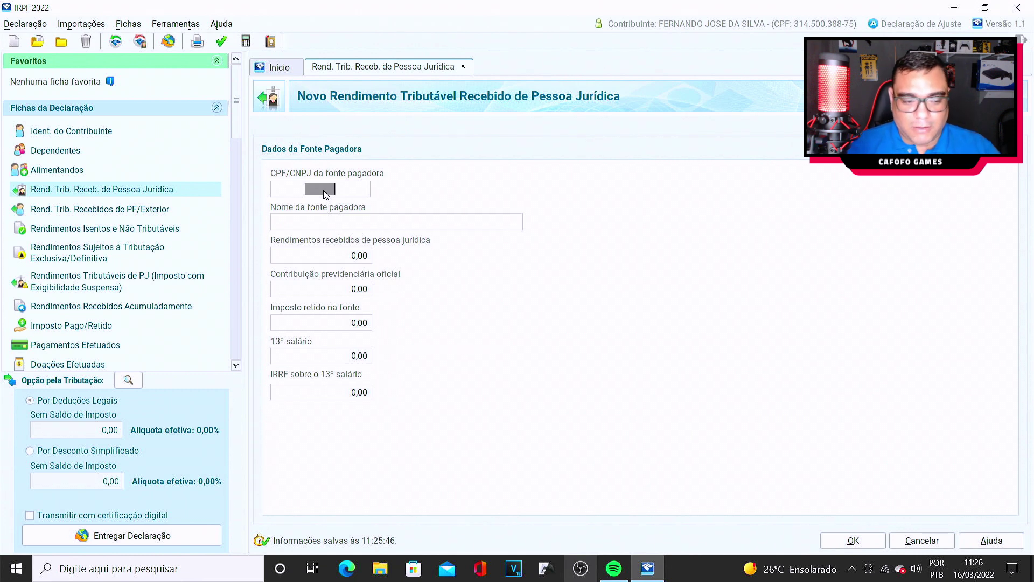
{"action": "left_click", "coordinate": [360, 225]}
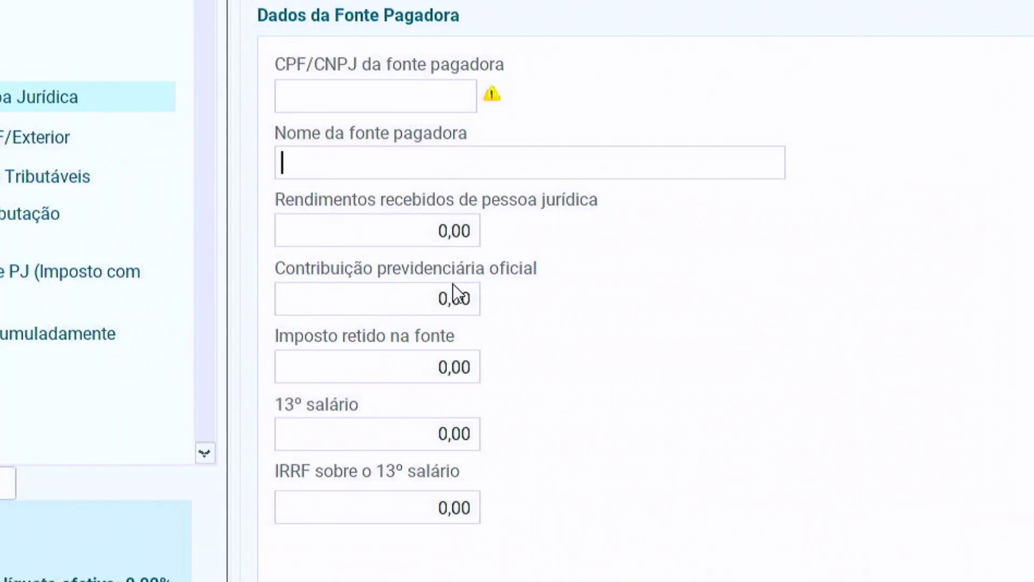
{"action": "left_click", "coordinate": [434, 225]}
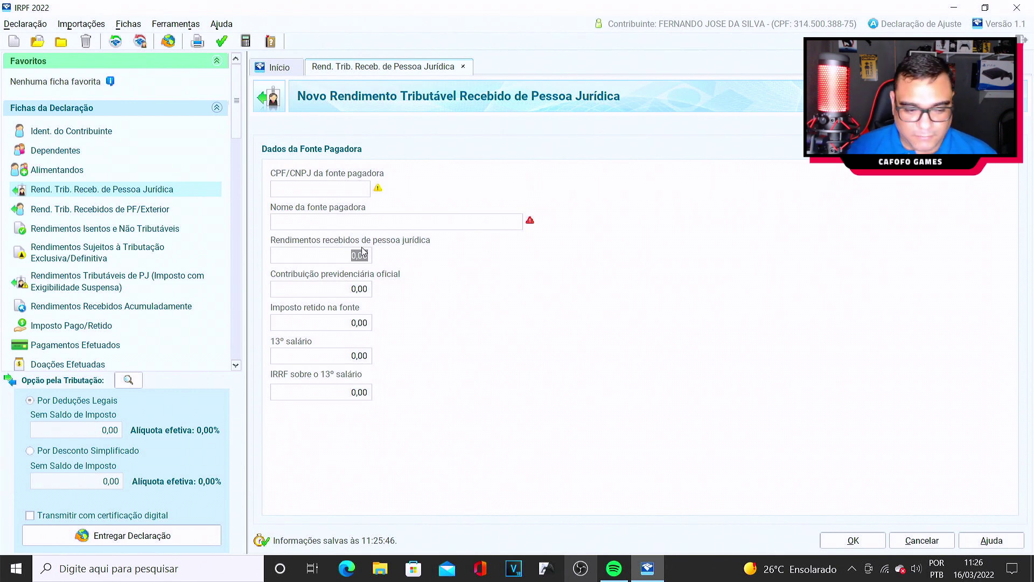
{"action": "left_click", "coordinate": [353, 288]}
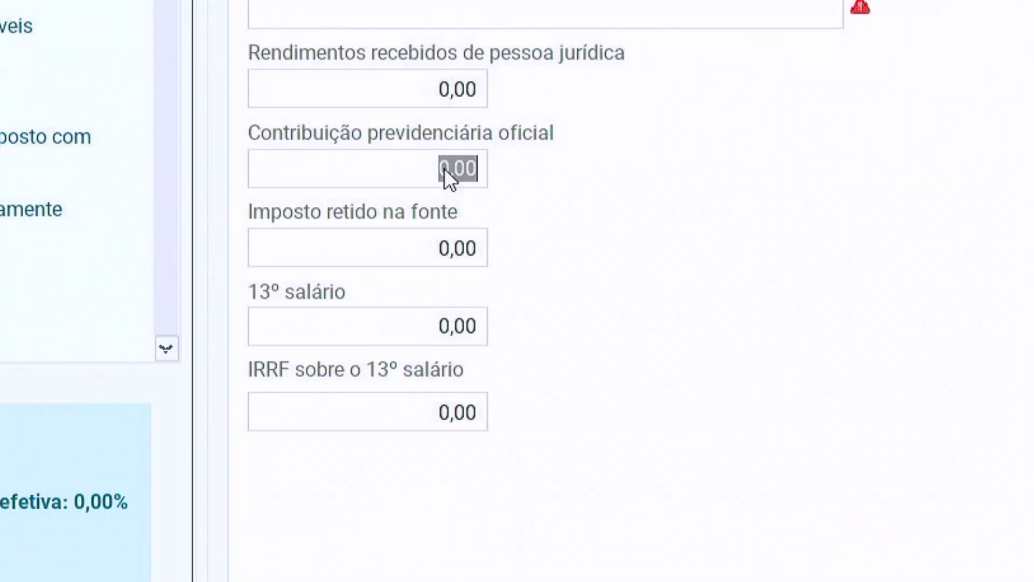
{"action": "left_click", "coordinate": [453, 252]}
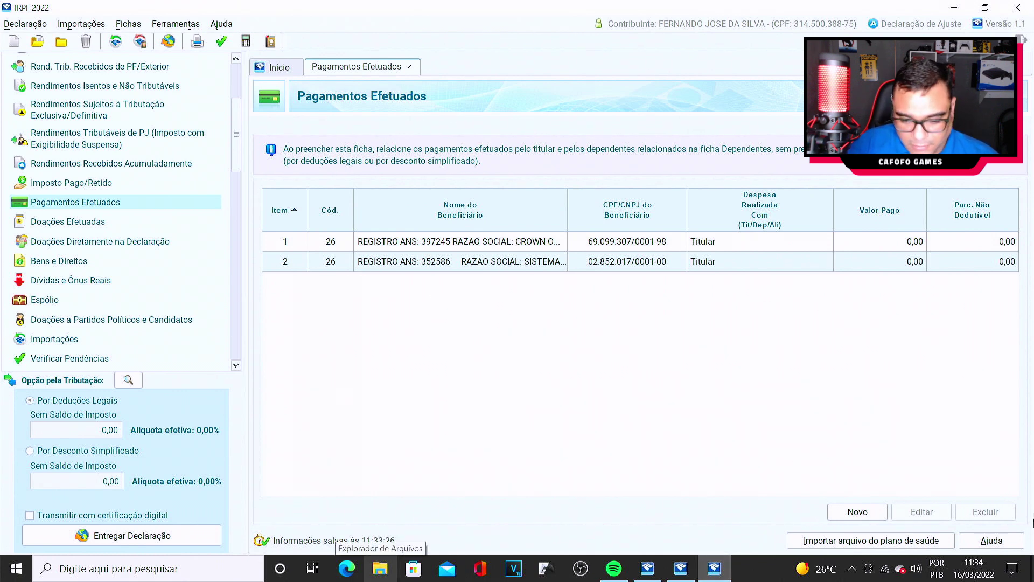
Browse the payment codes for a new entry in Pagamentos Efetuados, and open the first listed health plan payment for editing
{"action": "left_click", "coordinate": [861, 514]}
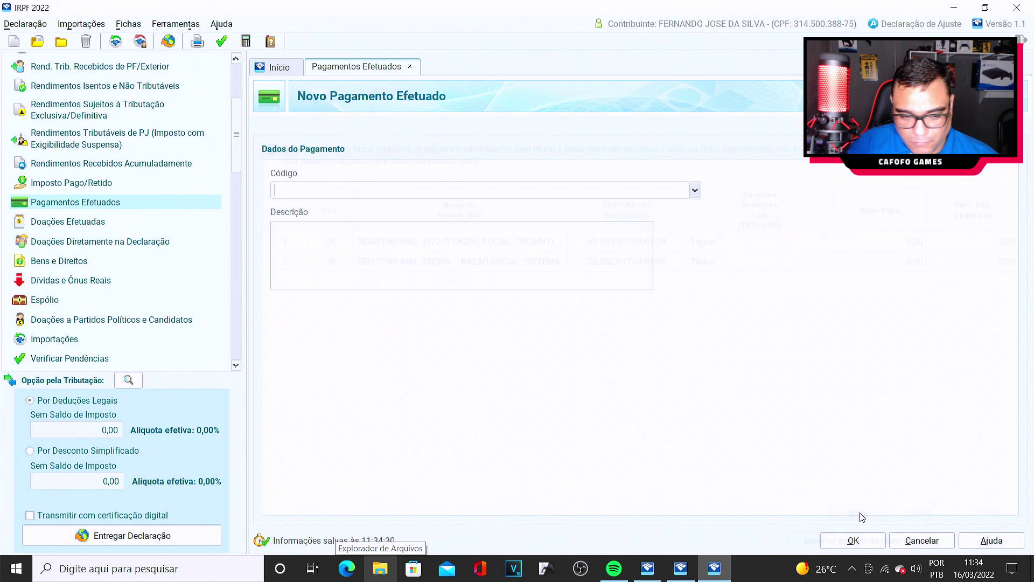
{"action": "left_click", "coordinate": [695, 192]}
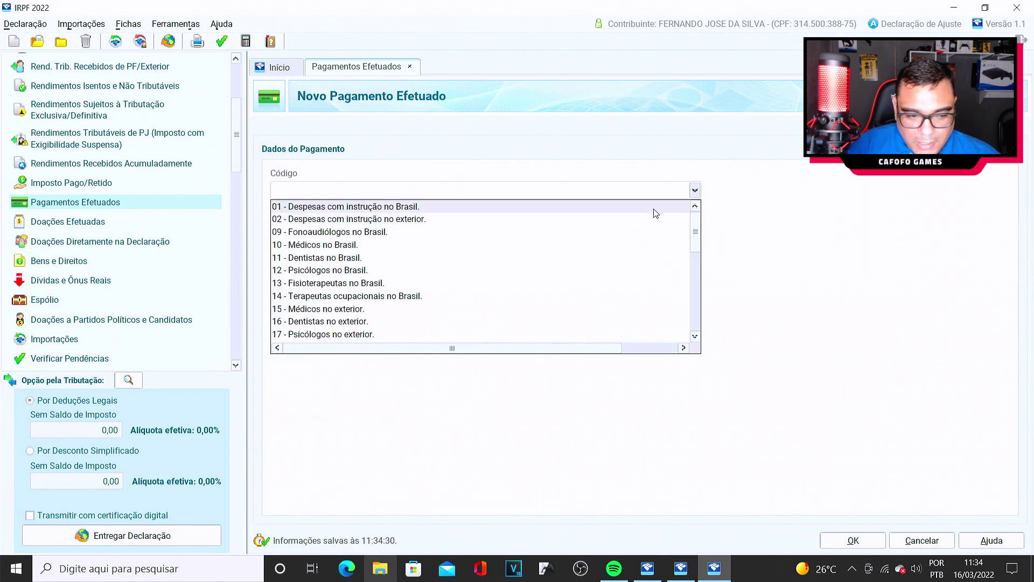
{"action": "scroll", "coordinate": [655, 213], "scroll_direction": "down", "scroll_amount": 6}
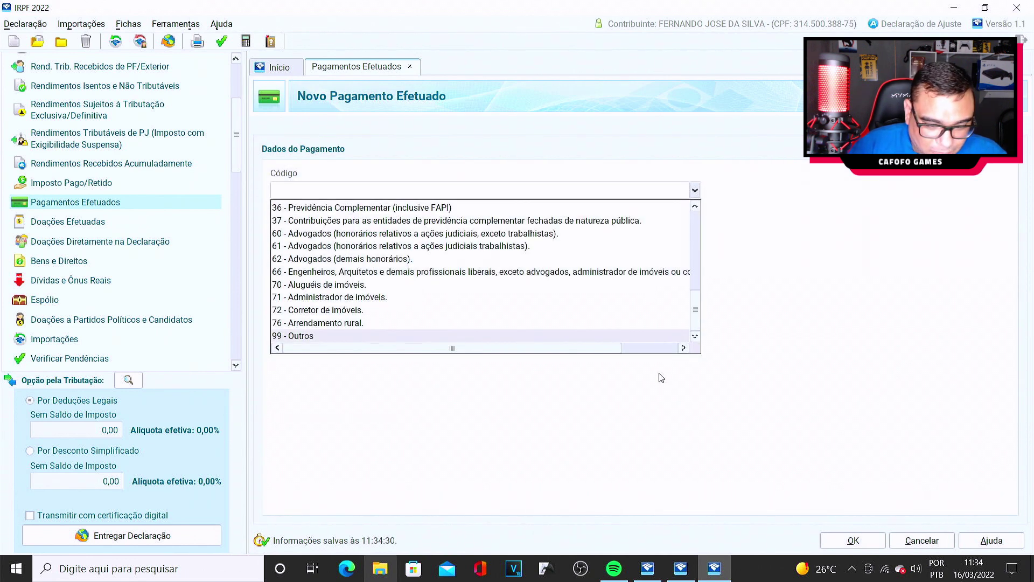
{"action": "scroll", "coordinate": [621, 292], "scroll_direction": "up", "scroll_amount": 4}
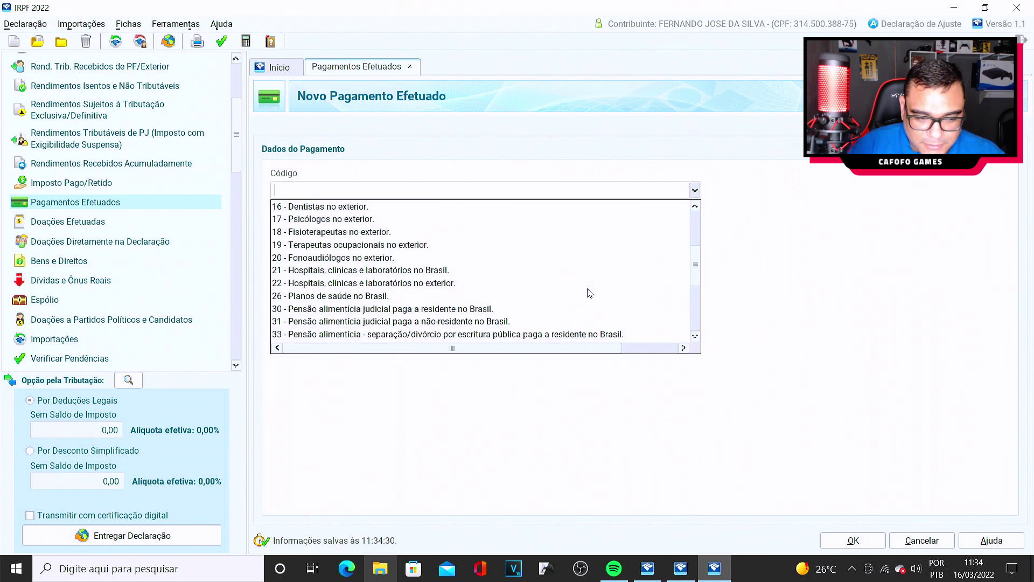
{"action": "scroll", "coordinate": [505, 308], "scroll_direction": "up", "scroll_amount": 1}
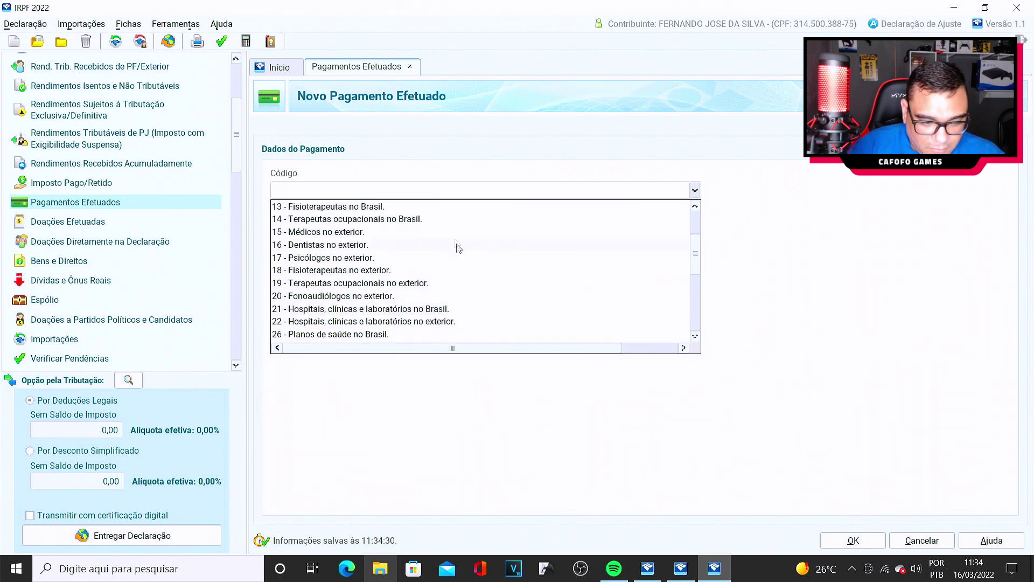
{"action": "scroll", "coordinate": [479, 285], "scroll_direction": "down", "scroll_amount": 1}
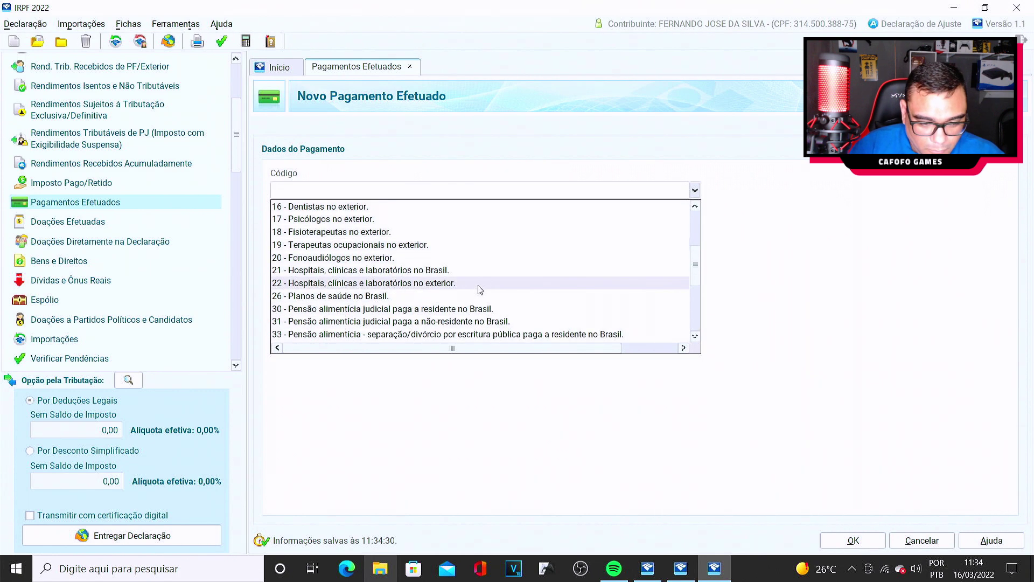
{"action": "scroll", "coordinate": [488, 313], "scroll_direction": "down", "scroll_amount": 1}
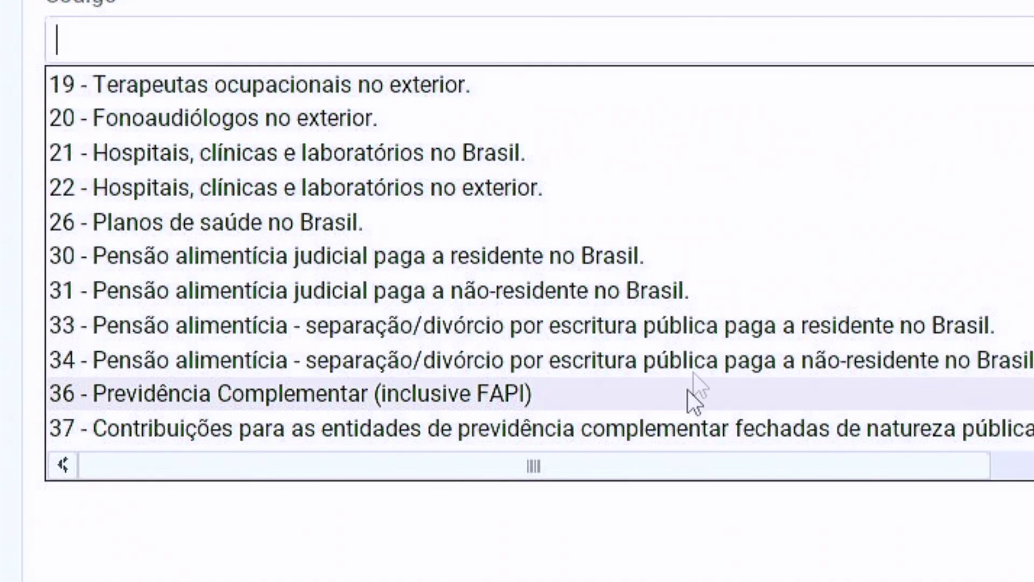
{"action": "scroll", "coordinate": [498, 303], "scroll_direction": "down", "scroll_amount": 2}
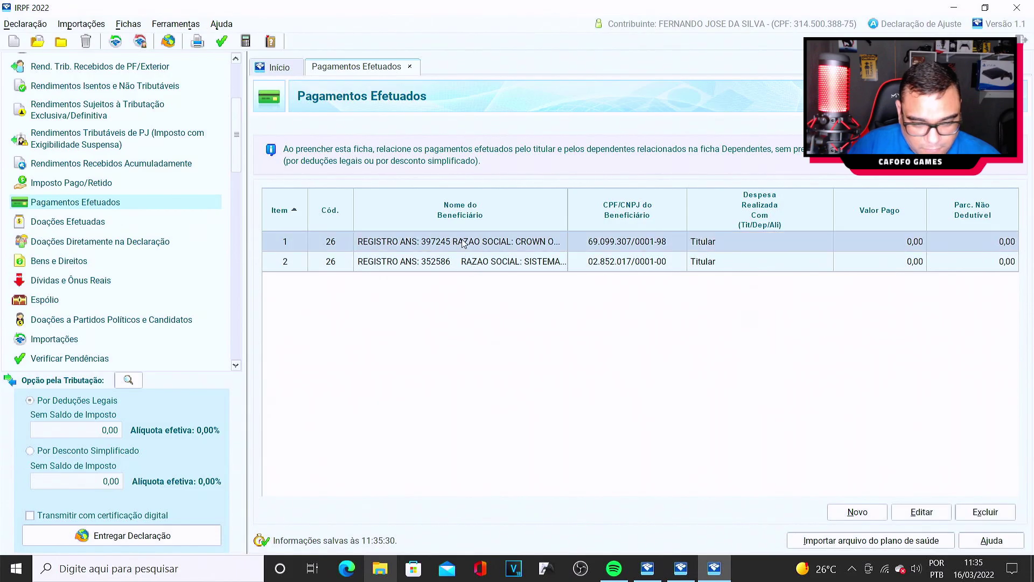
{"action": "left_click", "coordinate": [928, 515]}
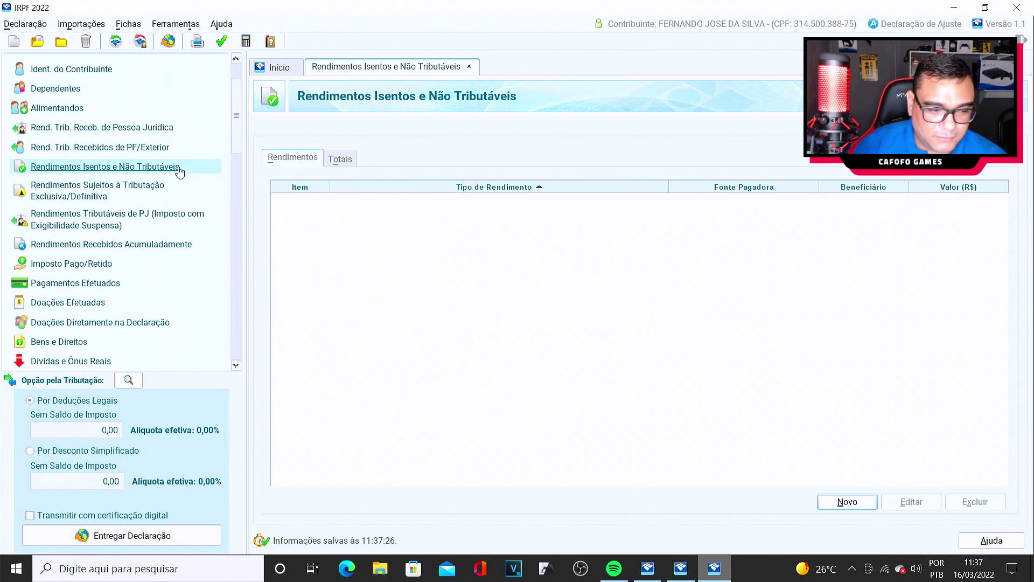
Browse the income types for a new entry in Rendimentos Isentos e Não Tributáveis, and switch to the other open IRPF window
{"action": "left_click", "coordinate": [179, 171]}
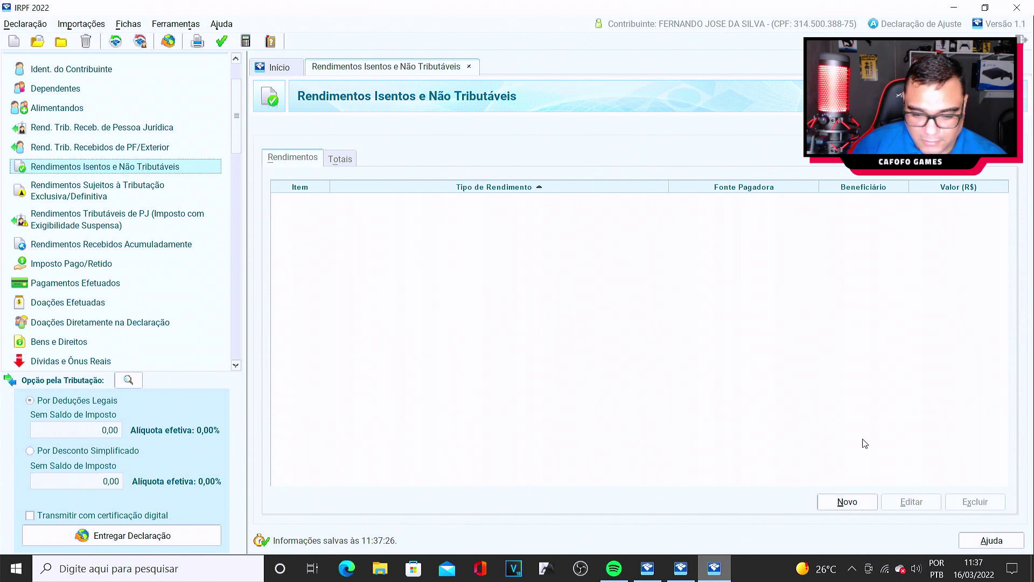
{"action": "left_click", "coordinate": [844, 505]}
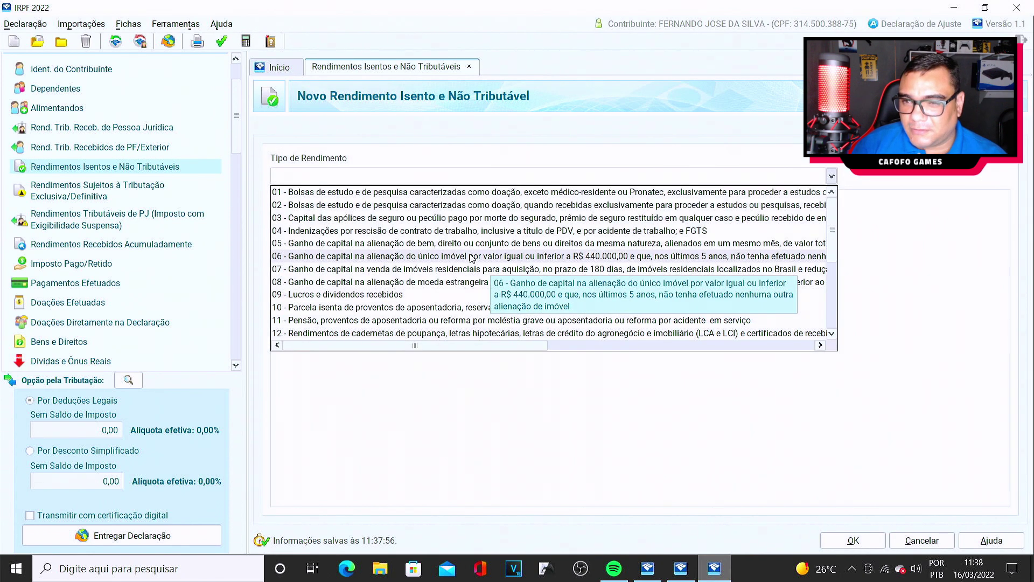
{"action": "scroll", "coordinate": [471, 259], "scroll_direction": "down", "scroll_amount": 4}
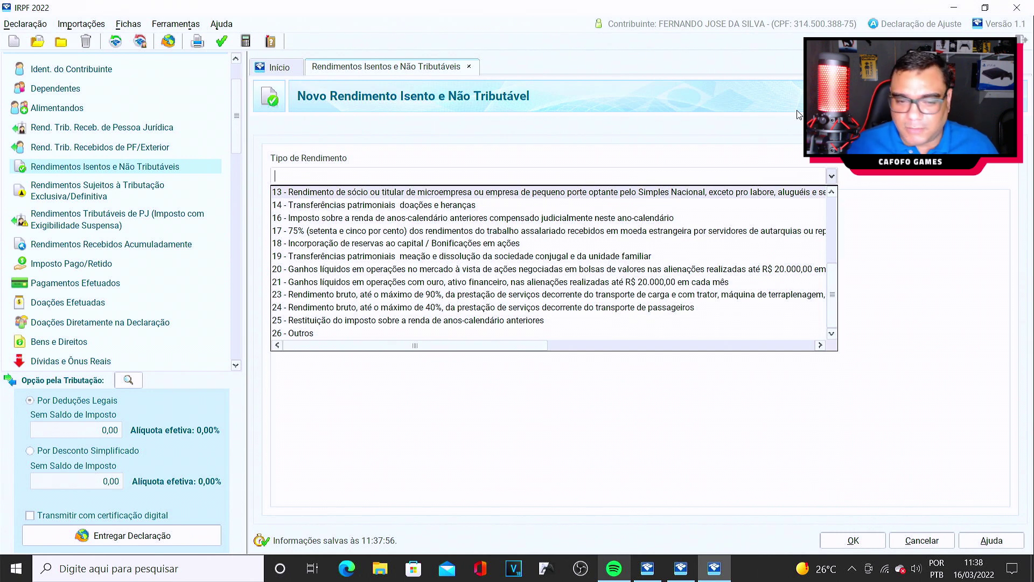
{"action": "left_click", "coordinate": [681, 568]}
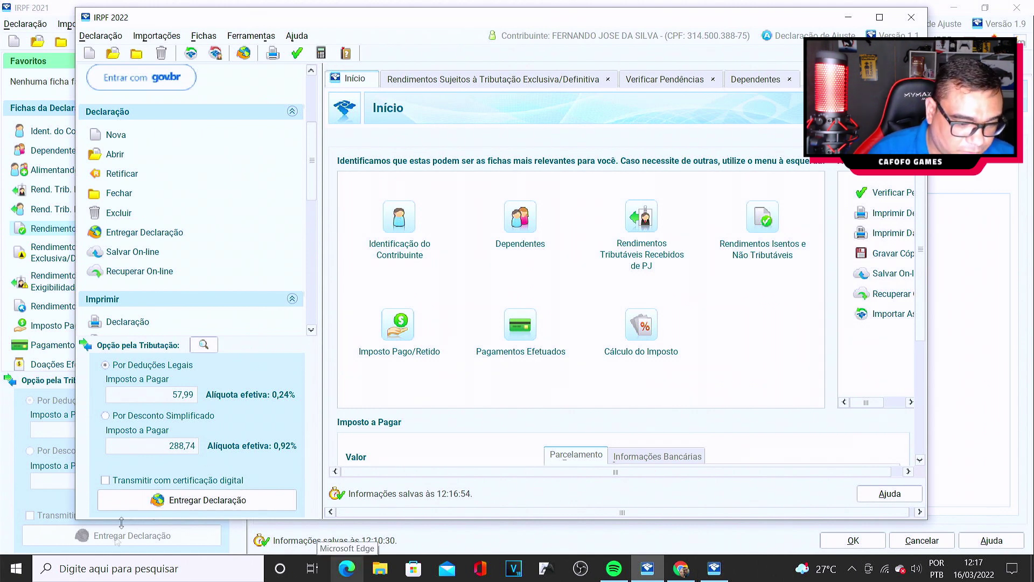
Check the IRPF 2022 declaration for pending issues and set dependent item 2's type to 21 - Filho(a) ou enteado(a) até 21 (vinte e um) anos
{"action": "left_click", "coordinate": [298, 54]}
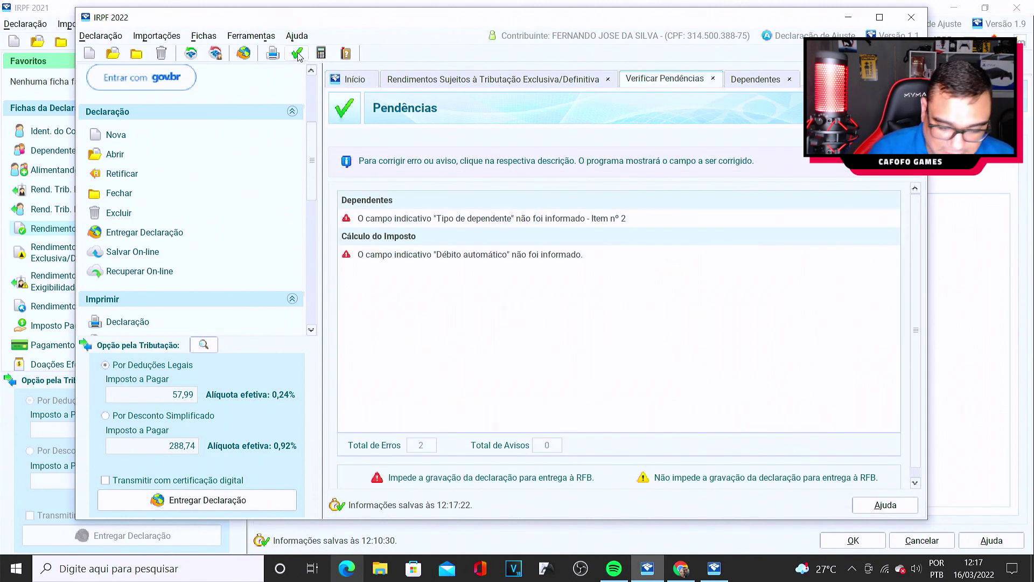
{"action": "left_click", "coordinate": [462, 221]}
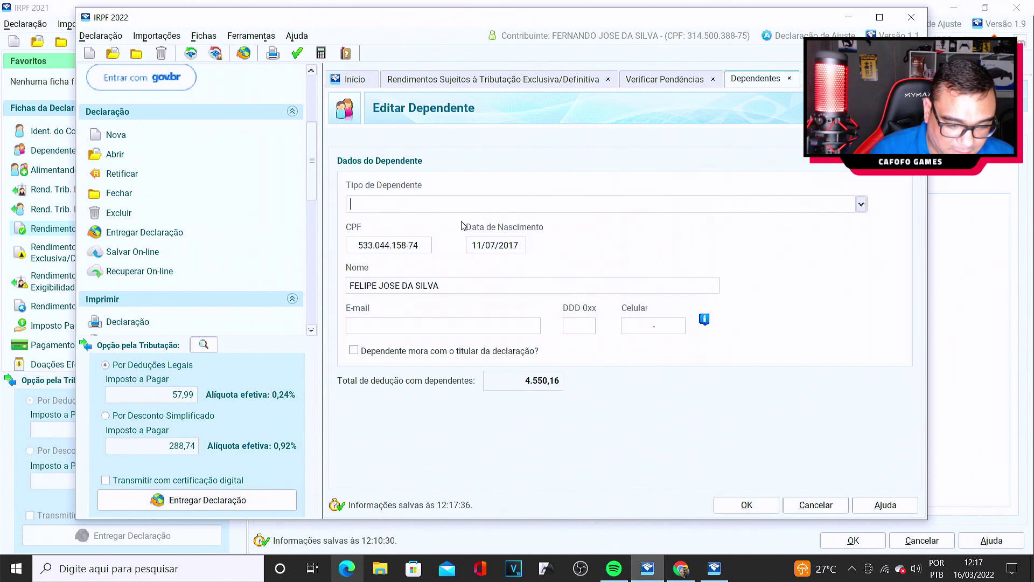
{"action": "left_click", "coordinate": [747, 202]}
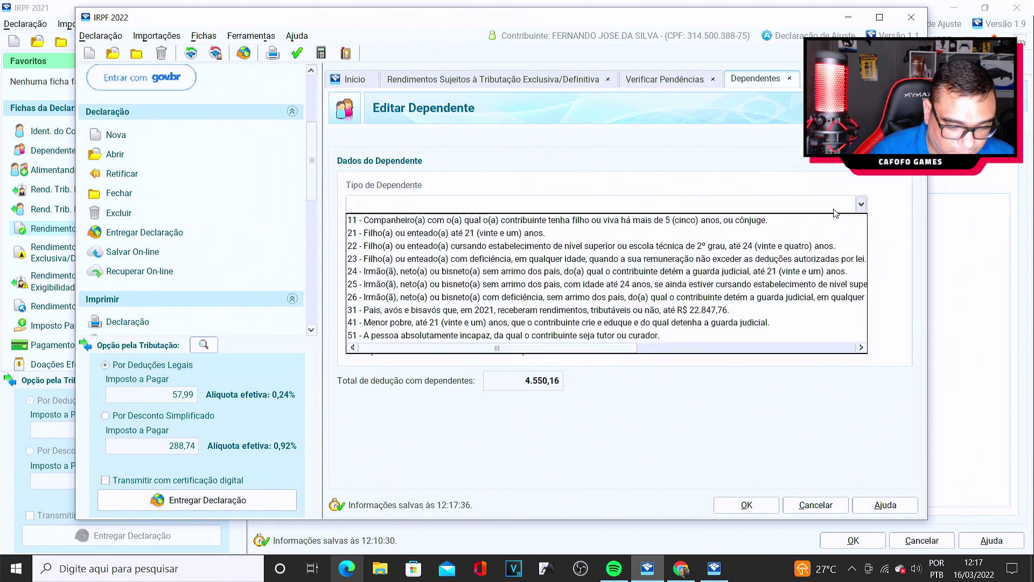
{"action": "left_click", "coordinate": [764, 237]}
{"action": "key", "text": "Return"}
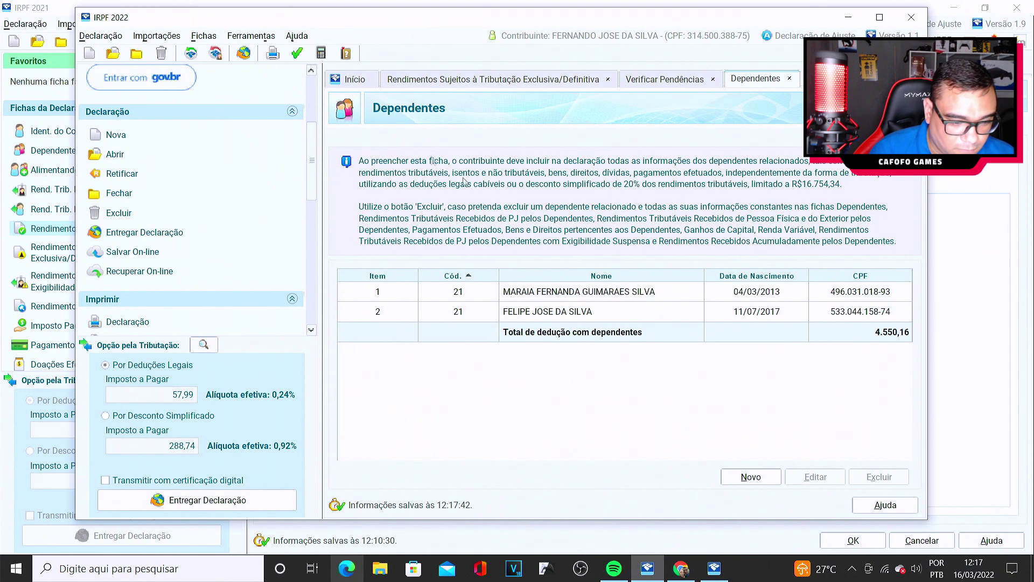
Recheck the declaration for pending issues and open the Débito automático error under Cálculo do Imposto
{"action": "left_click", "coordinate": [302, 52]}
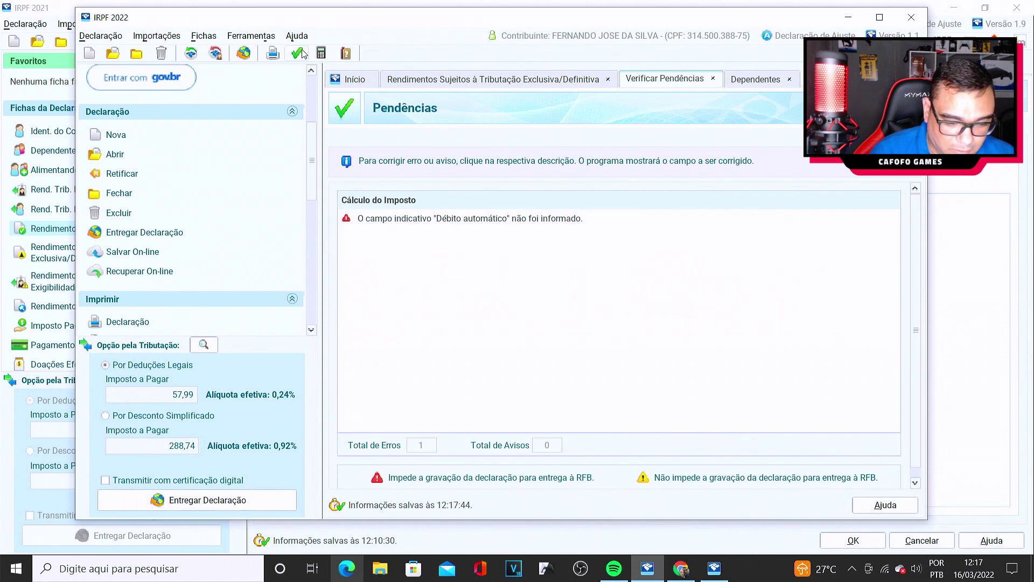
{"action": "left_click", "coordinate": [488, 218]}
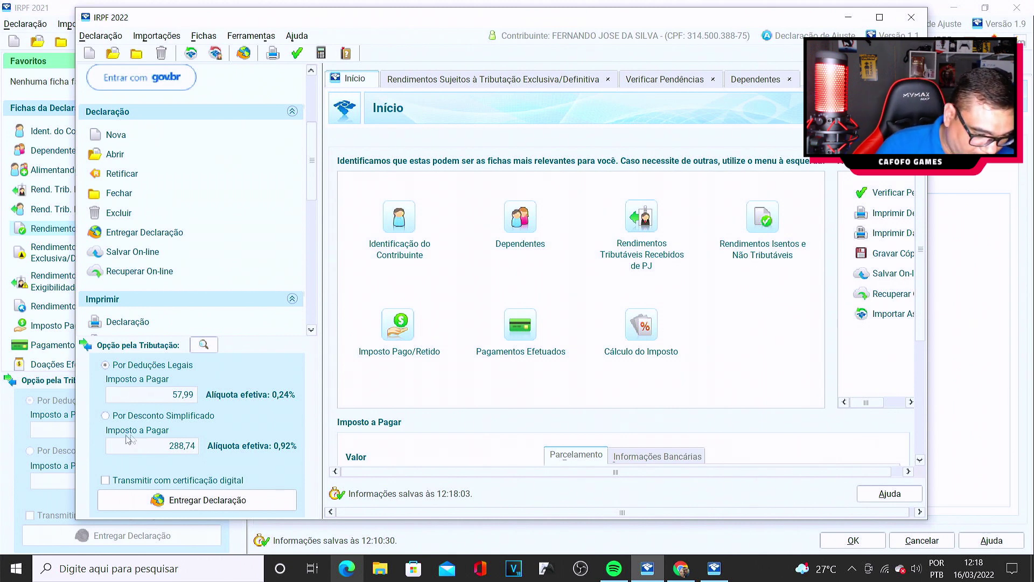
Switch the tax option to Por Desconto Simplificado and back to Por Deduções Legais, and check the declaration for pending issues
{"action": "left_click", "coordinate": [120, 419]}
{"action": "left_click", "coordinate": [123, 369]}
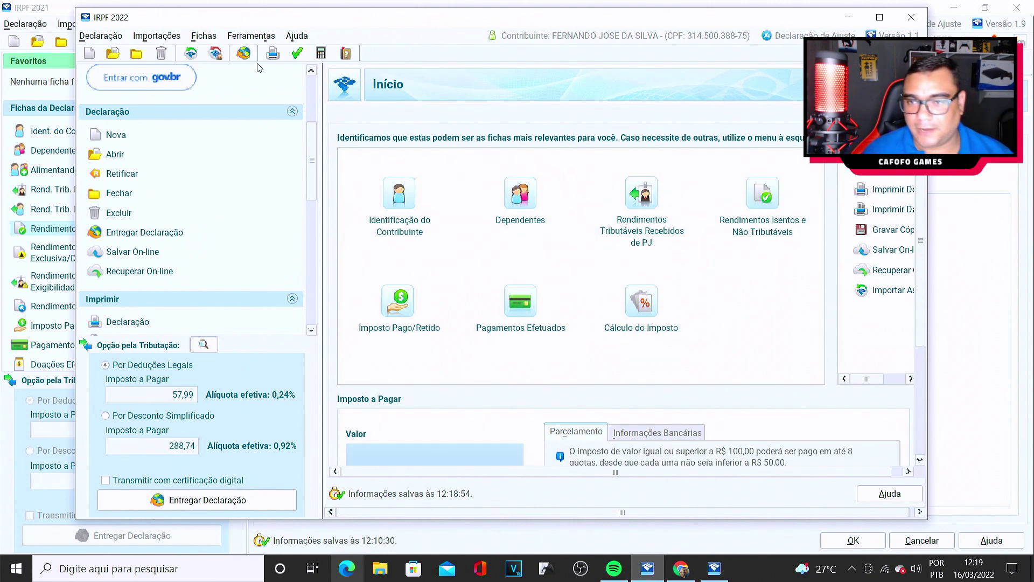
{"action": "left_click", "coordinate": [298, 54]}
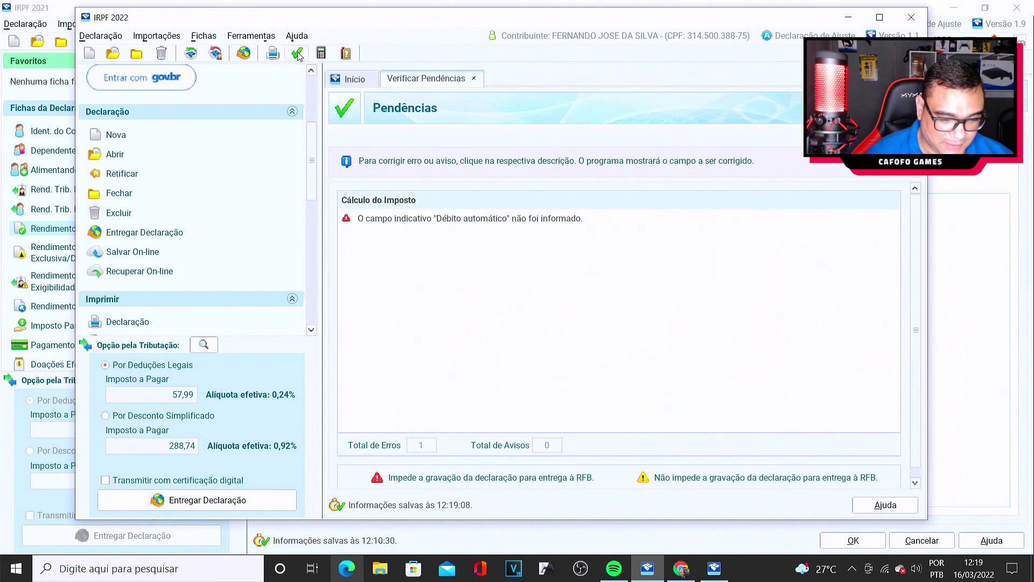
Try to deliver the declaration with payment in 1 quota, and switch the tax option to Por Desconto Simplificado and back to Por Deduções Legais
{"action": "left_click", "coordinate": [245, 51]}
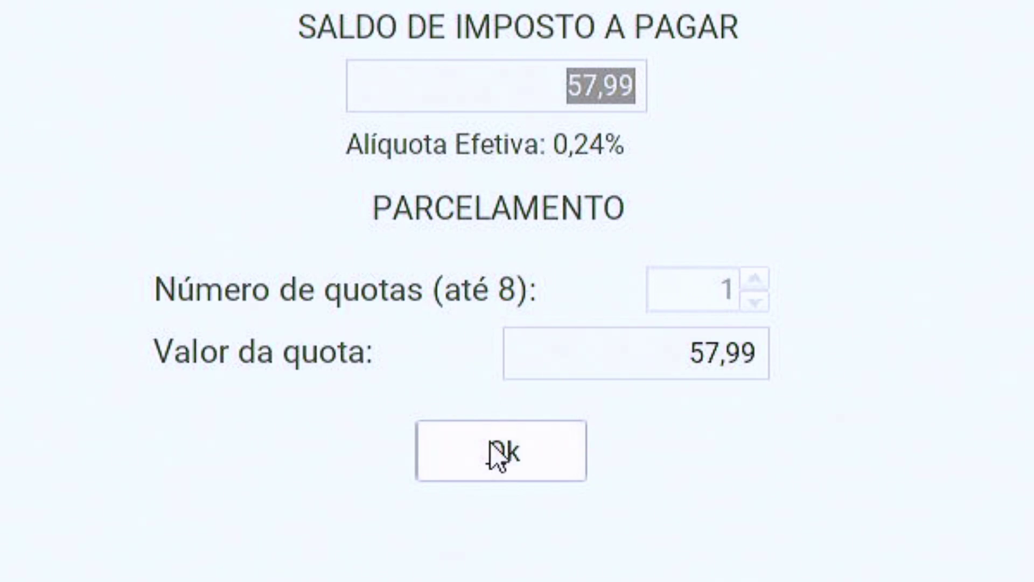
{"action": "left_click", "coordinate": [496, 462]}
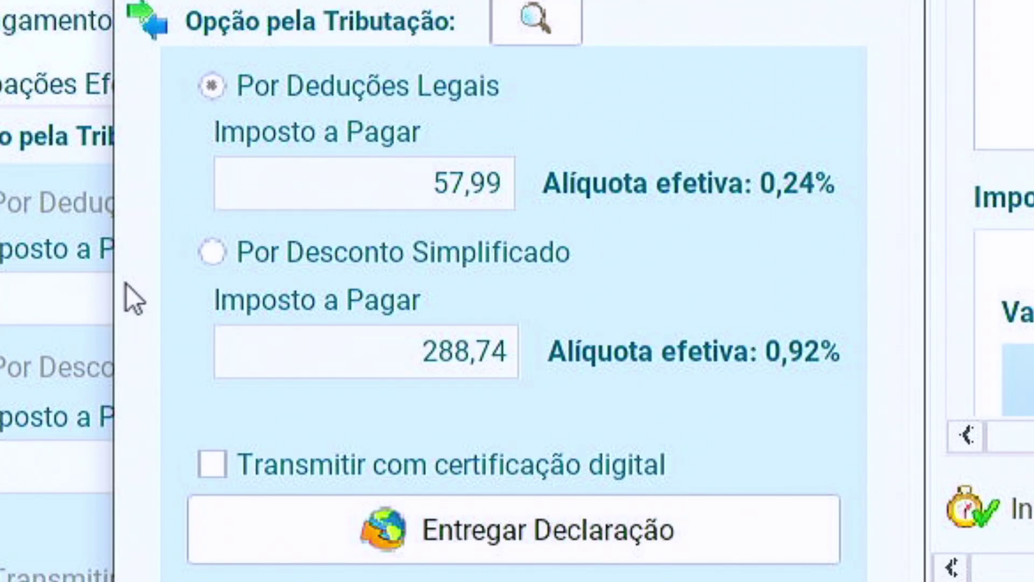
{"action": "left_click", "coordinate": [214, 250]}
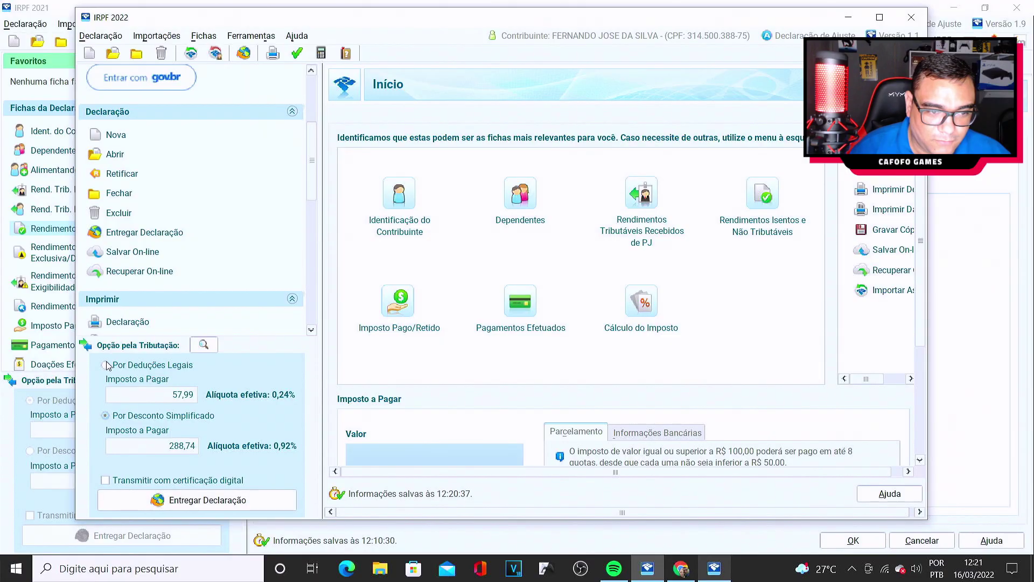
{"action": "left_click", "coordinate": [188, 227]}
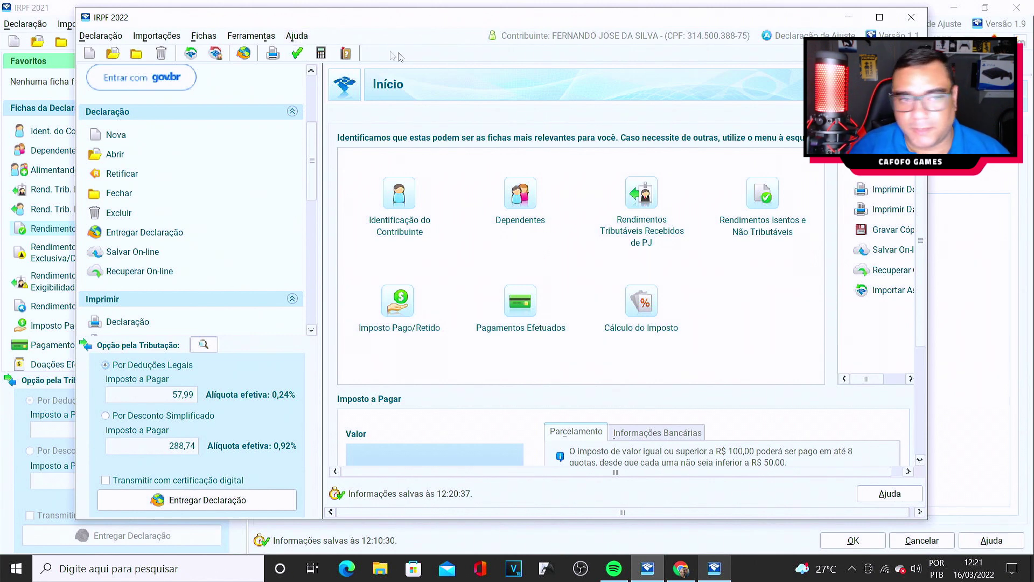
Recheck the declaration for pending issues and open the Débito automático error at the Imposto a Pagar section of Cálculo do Imposto
{"action": "left_click", "coordinate": [296, 53]}
{"action": "left_click", "coordinate": [388, 227]}
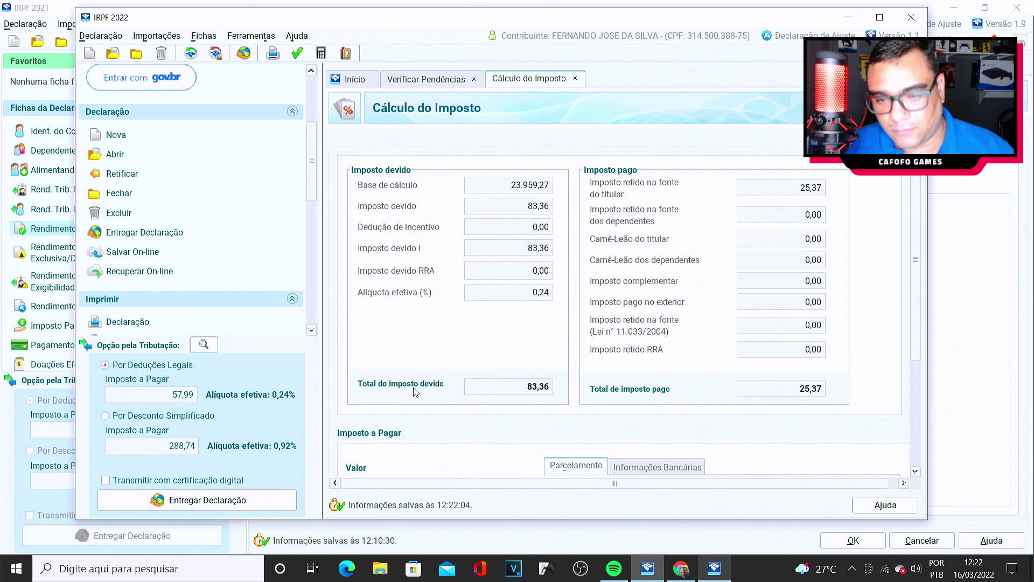
{"action": "scroll", "coordinate": [428, 396], "scroll_direction": "down", "scroll_amount": 3}
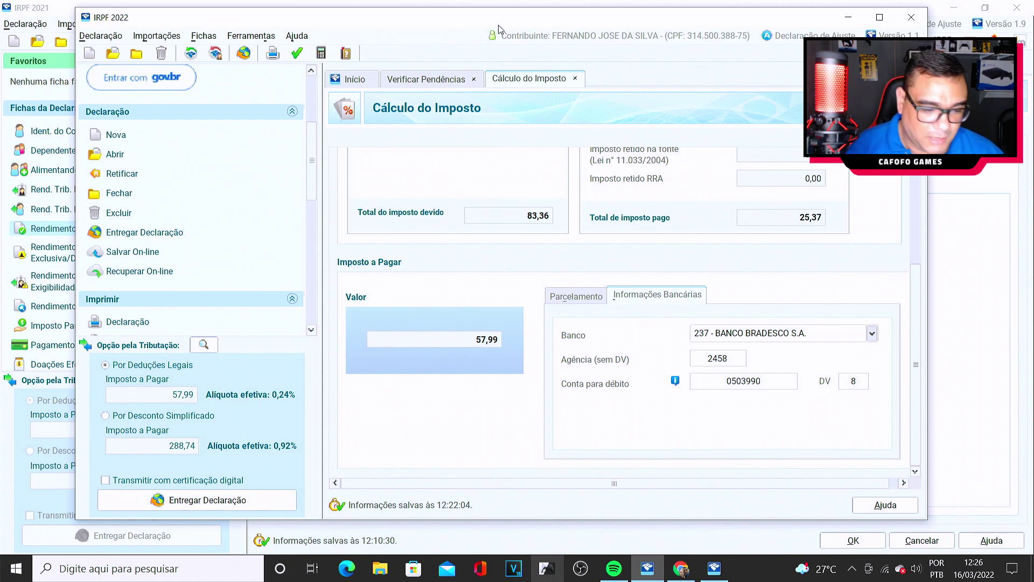
Start delivering the declaration and confirm payment of the tax in 1 quota
{"action": "left_click", "coordinate": [240, 57]}
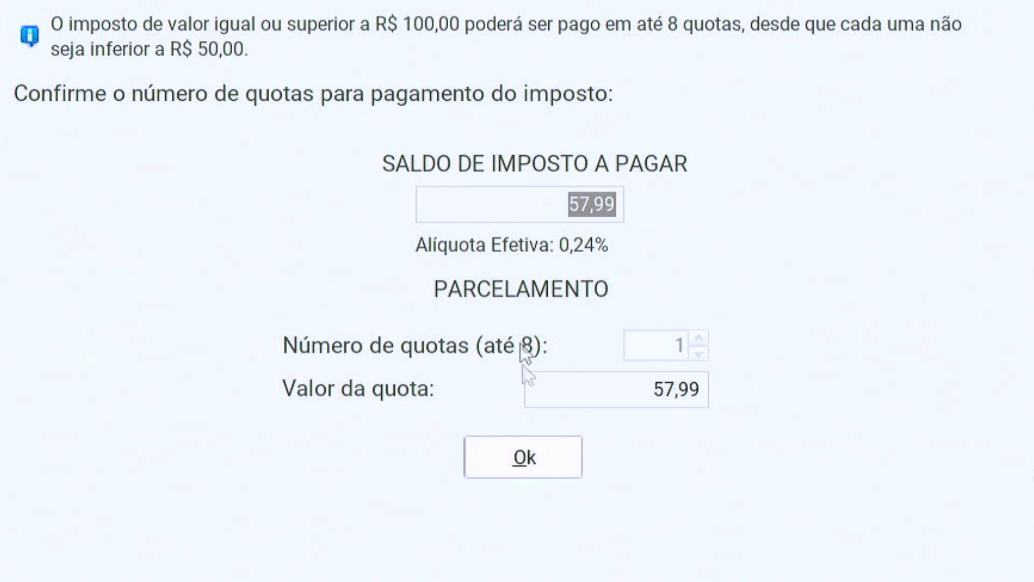
{"action": "left_click", "coordinate": [517, 461]}
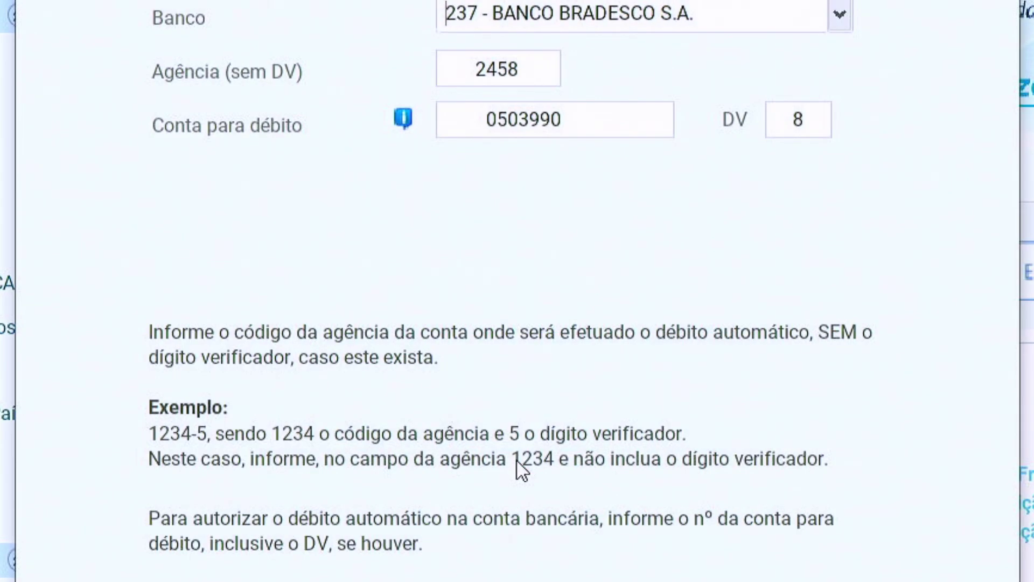